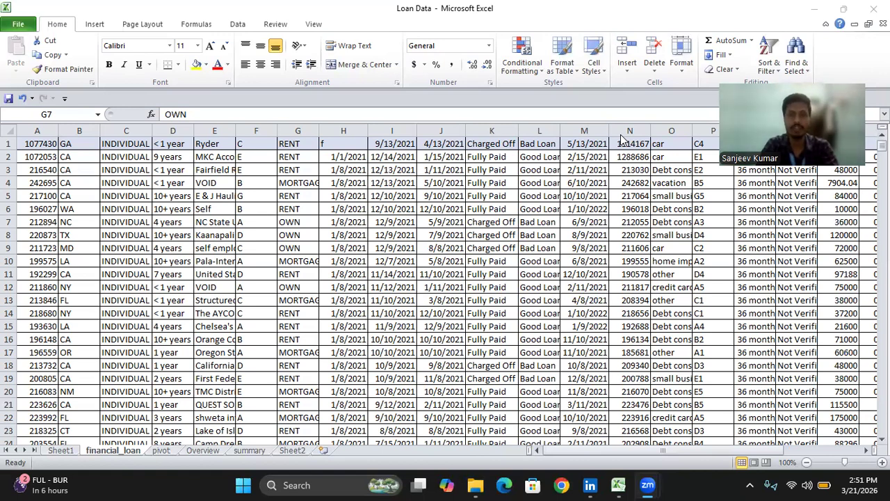
- Examine the first row of the financial_loan sheet field by field from column A to column U
click(133, 220)
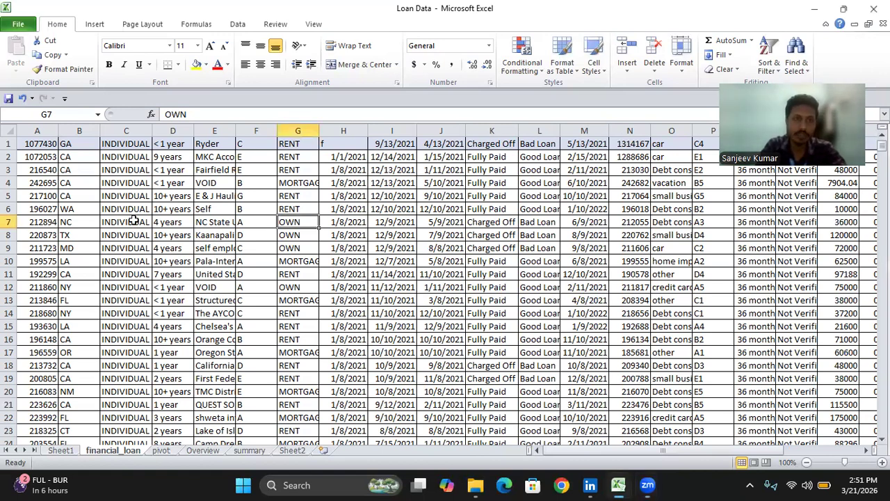
click(54, 220)
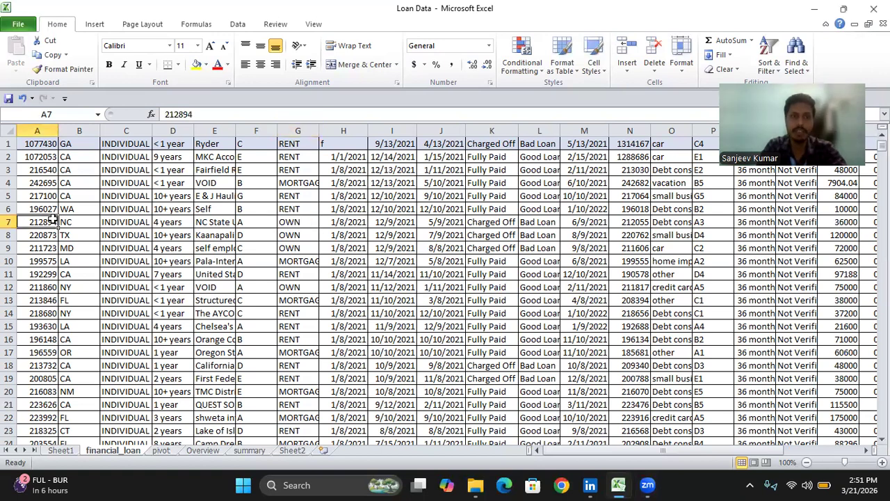
key(ctrl+Up)
key(Down)
key(Up)
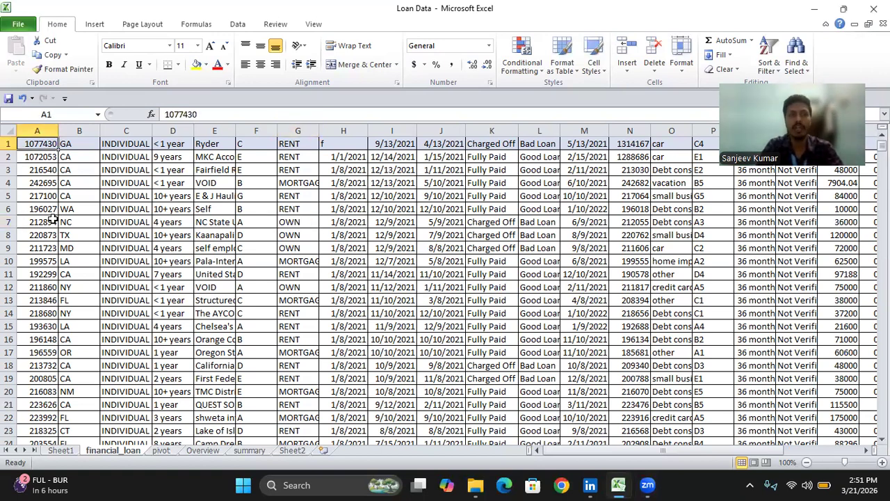
key(Right)
key(Right)
key(Right)
key(Right)
key(Right)
key(Right)
key(Right)
key(Right)
key(Right)
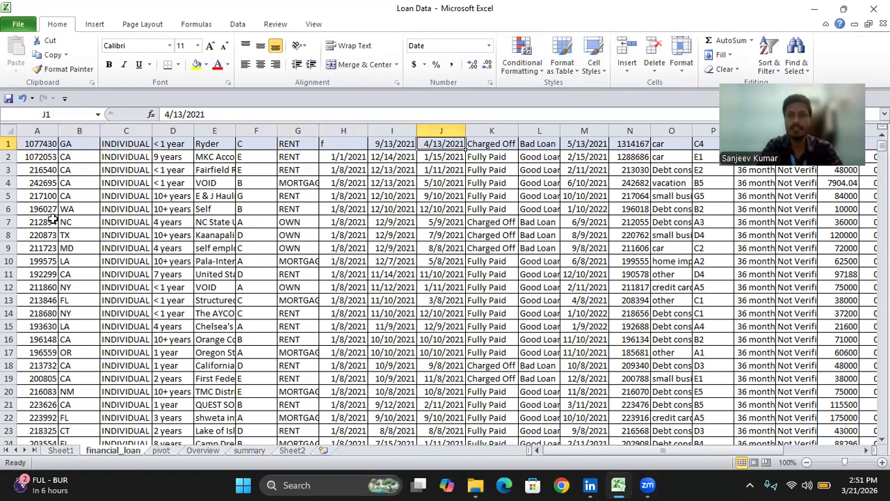
key(Right)
key(Right)
key(Right)
key(Right)
key(Right)
key(Right)
key(Right)
key(Right)
key(Right)
key(Right)
key(Right)
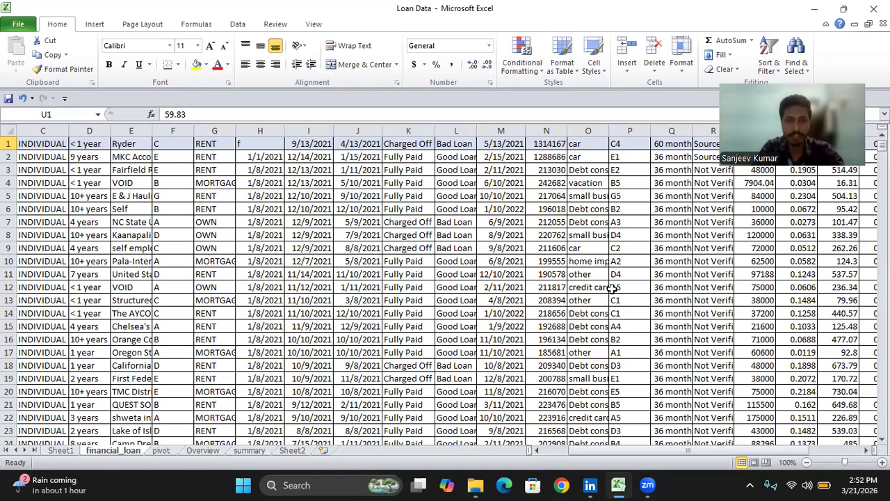
- Review the first-row fields of the loan data out to the last filled column Y and back to cell A1
click(87, 273)
key(Up)
key(Up)
key(Up)
key(Up)
key(Up)
key(Up)
key(Up)
key(Up)
key(Up)
key(Up)
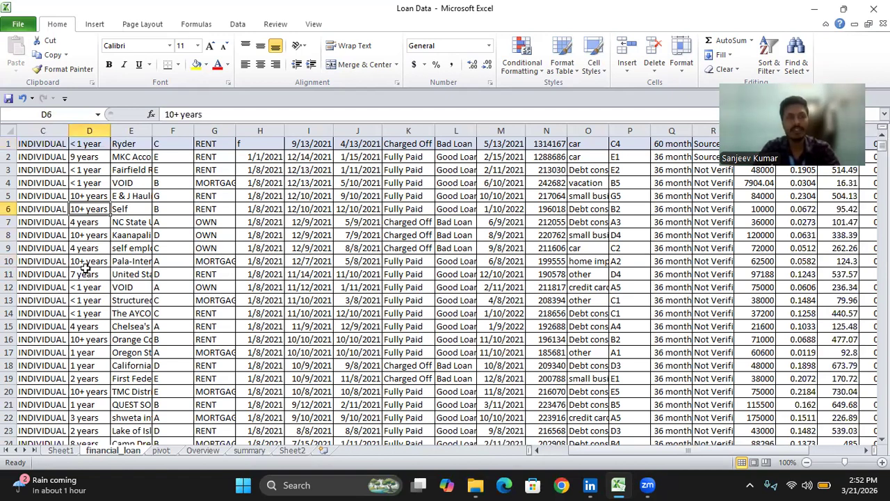
key(Left)
key(Left)
key(Left)
key(Right)
key(Right)
key(Right)
key(Right)
key(Right)
key(Right)
key(Right)
key(Right)
key(Right)
key(Right)
key(Right)
key(Right)
key(Right)
key(Right)
key(Right)
key(Right)
key(Right)
key(Right)
key(Right)
key(Right)
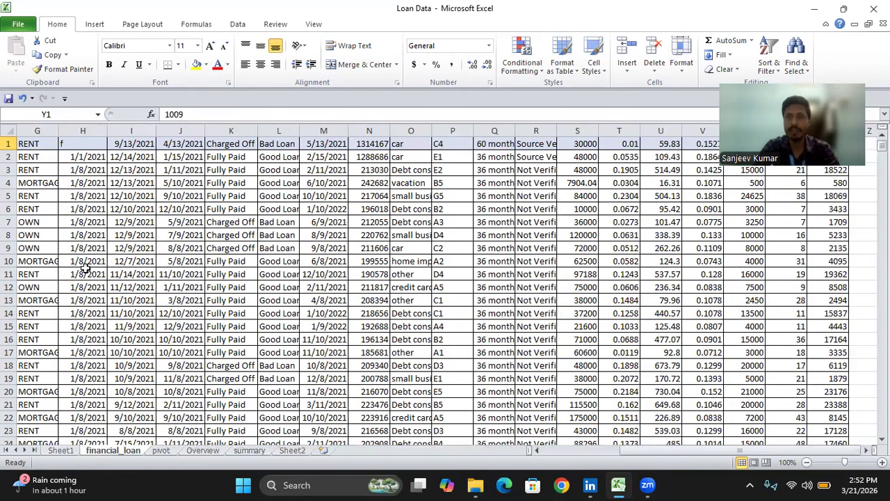
key(Right)
key(Right)
key(Right)
key(Left)
key(Left)
key(Left)
key(Left)
key(Left)
key(Left)
key(Left)
key(Left)
key(Left)
key(Left)
key(Left)
key(Left)
key(Left)
key(Left)
key(Left)
key(Left)
key(Left)
key(Left)
key(Left)
key(Left)
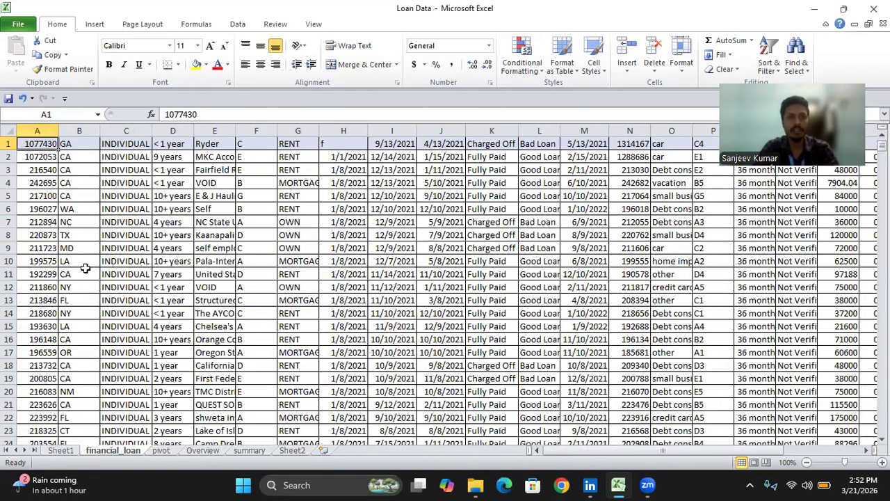
- Go over the first-row fields from column A to column P again, returning to cell A1
key(Right)
key(Right)
key(Right)
key(Right)
key(Right)
key(Left)
key(Left)
key(Left)
key(Left)
key(Left)
key(Right)
key(Right)
key(Right)
key(Right)
key(Right)
key(Right)
key(Right)
key(Right)
key(Right)
key(Right)
key(Right)
key(Right)
key(Right)
key(Right)
key(Right)
key(Left)
key(Left)
key(Left)
key(Left)
key(Left)
key(Left)
key(Left)
key(Left)
key(Left)
key(Left)
key(Left)
key(Left)
key(Left)
key(Left)
key(Left)
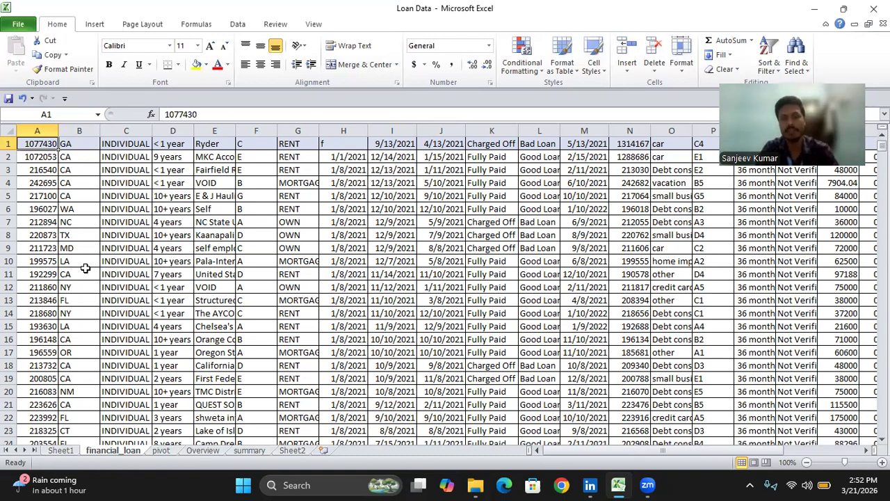
- Turn on filters for the first row of the loan data and view the filter lists of columns C and A
click(117, 145)
key(ctrl+shift+l)
click(148, 143)
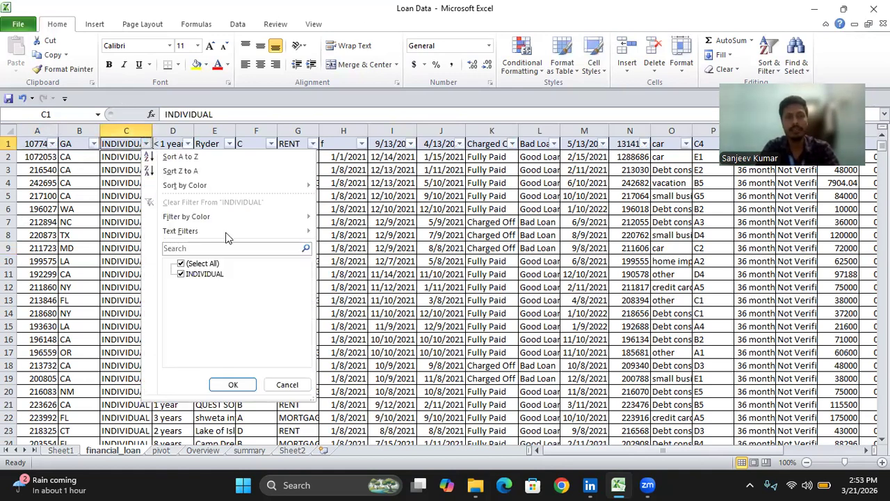
click(75, 252)
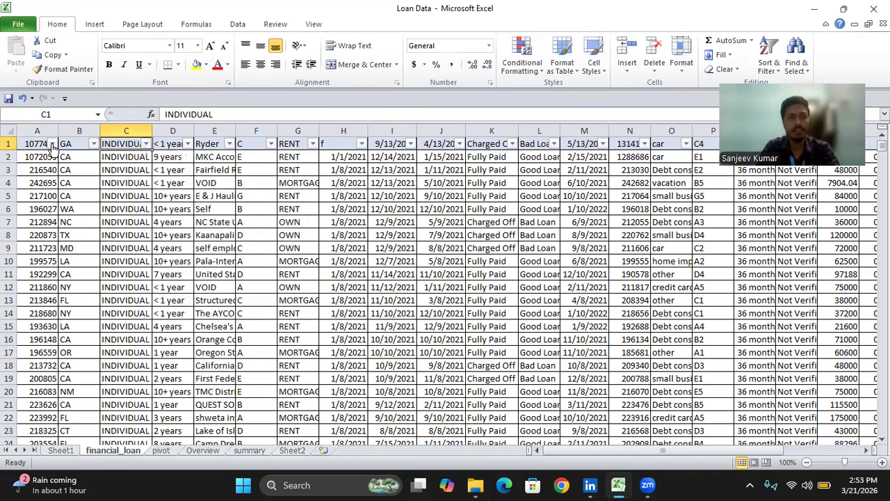
click(51, 143)
drag(212, 276, 198, 246)
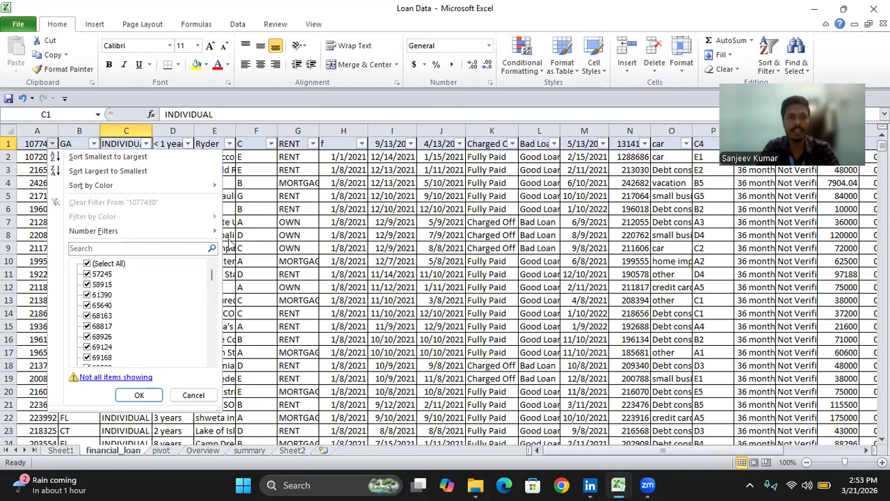
click(255, 241)
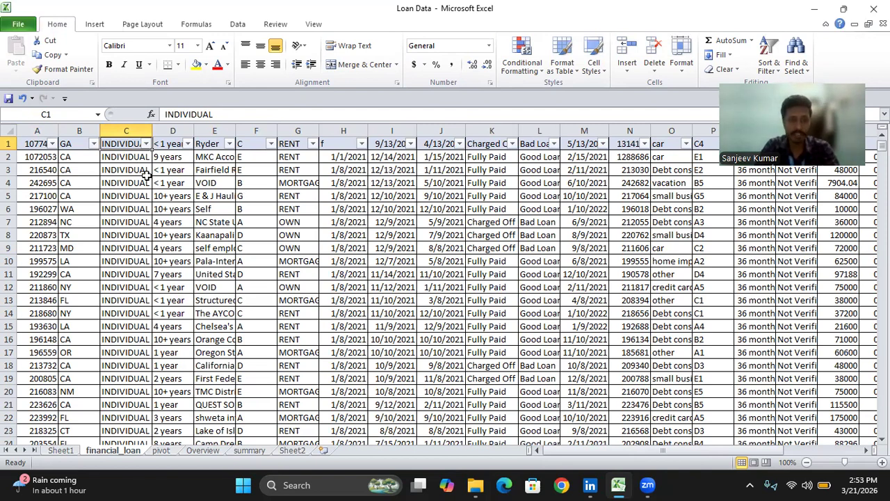
- Remove the filters from the first row of the loan data
key(alt+d)
key(f)
key(f)
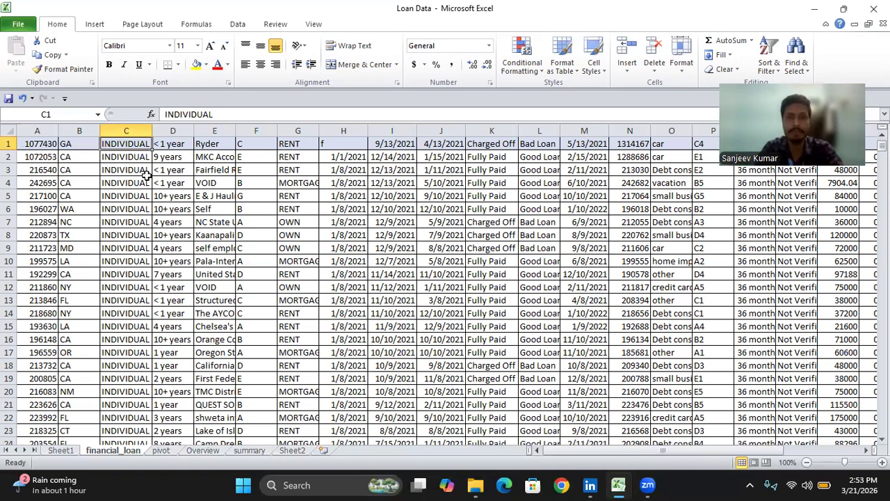
- View the Find and Replace dialog's replace options, and close the dialog without replacing anything
click(123, 238)
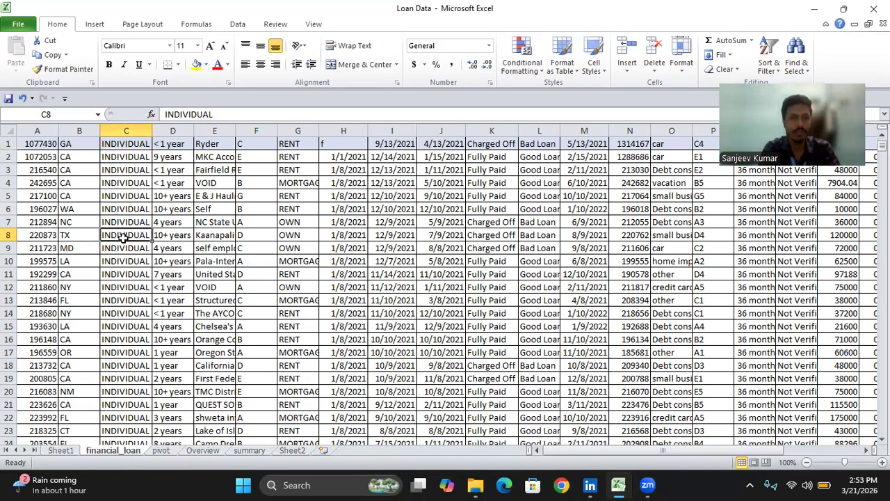
key(ctrl+f)
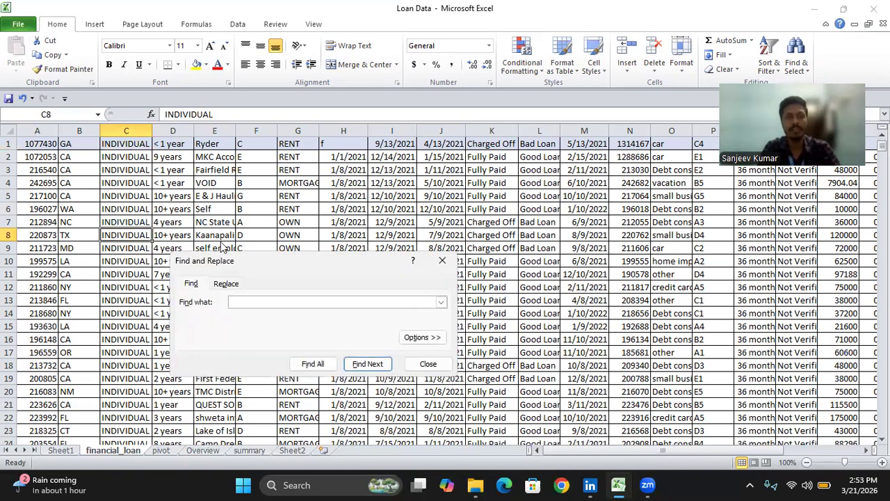
drag(222, 261, 108, 197)
click(112, 219)
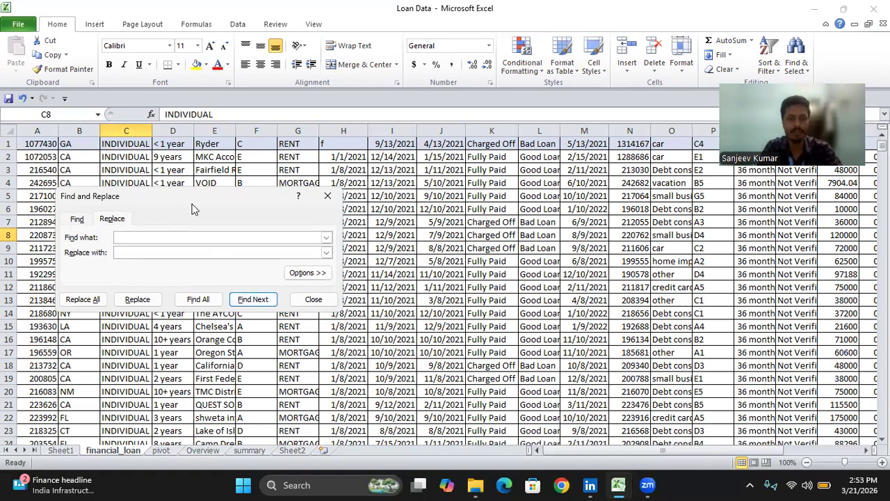
drag(194, 210, 148, 188)
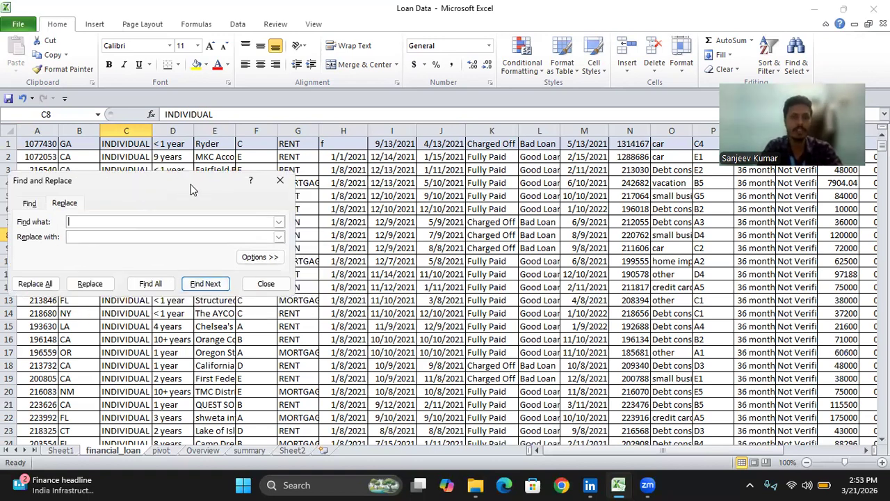
click(278, 177)
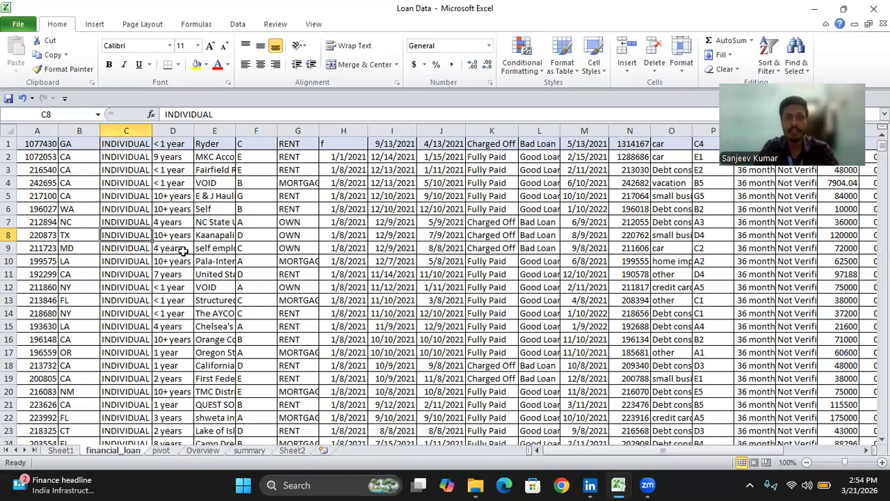
- Inspect the employer and employment-length columns, and follow row 2 across to the verification status in column R
click(199, 285)
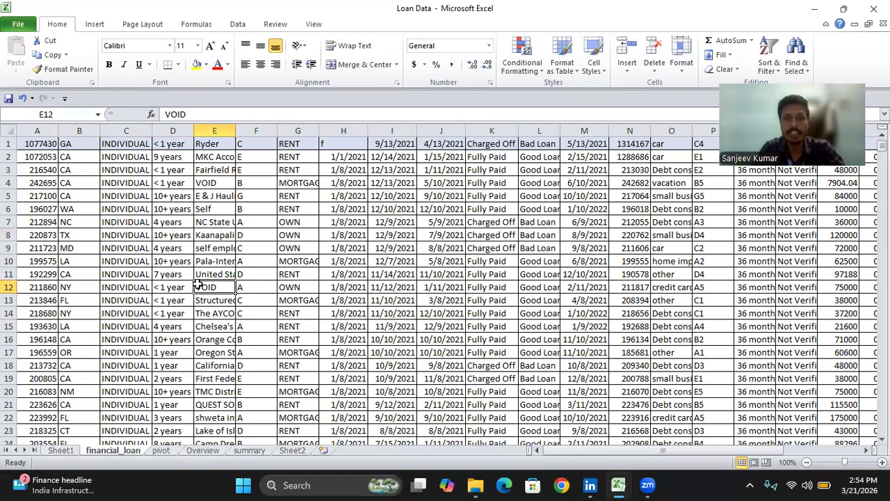
click(192, 247)
key(ctrl+Up)
key(Down)
key(Right)
key(ctrl+Right)
key(ctrl+Right)
key(ctrl+Right)
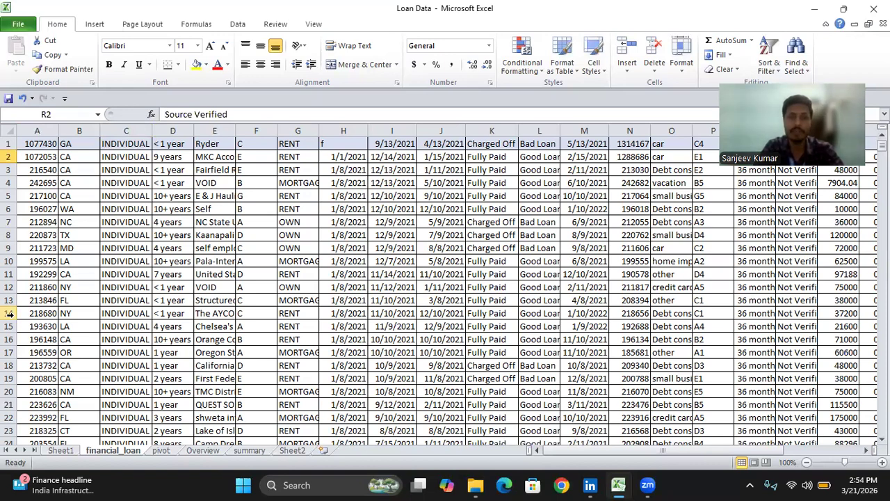
- View the Create PivotTable with PivotChart settings for the loan data, and close the dialog without creating anything
click(84, 31)
click(21, 64)
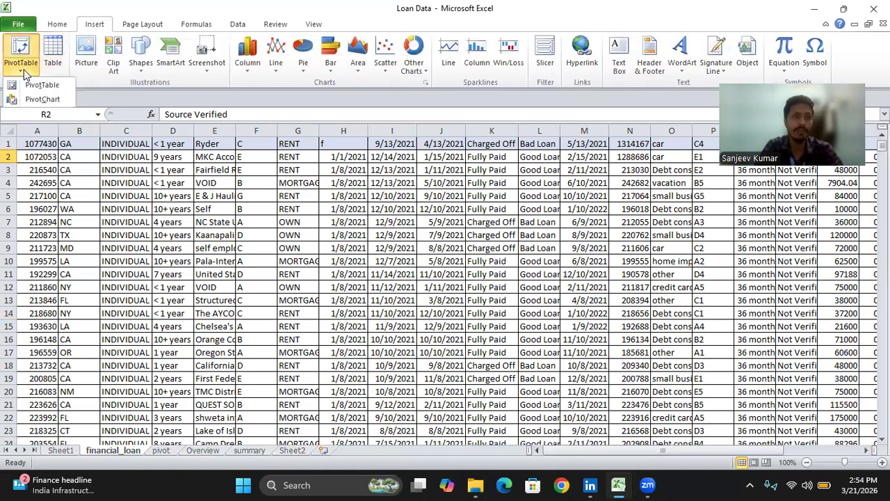
click(31, 99)
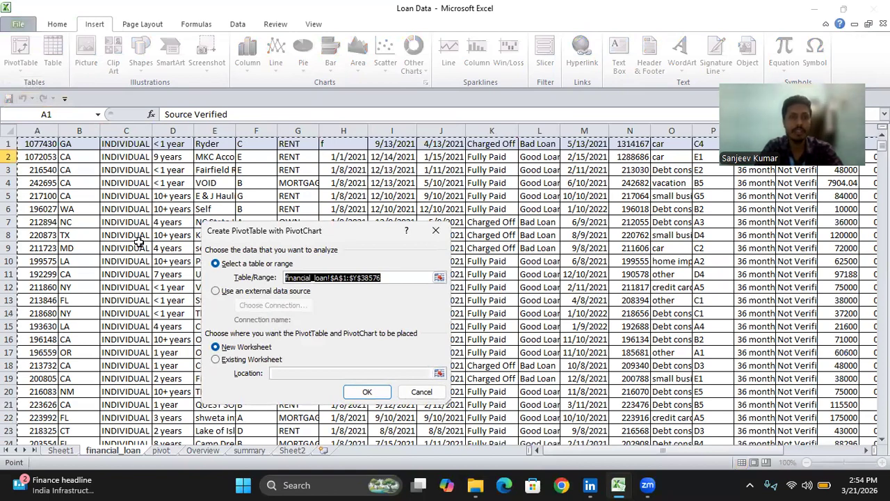
drag(258, 239, 87, 208)
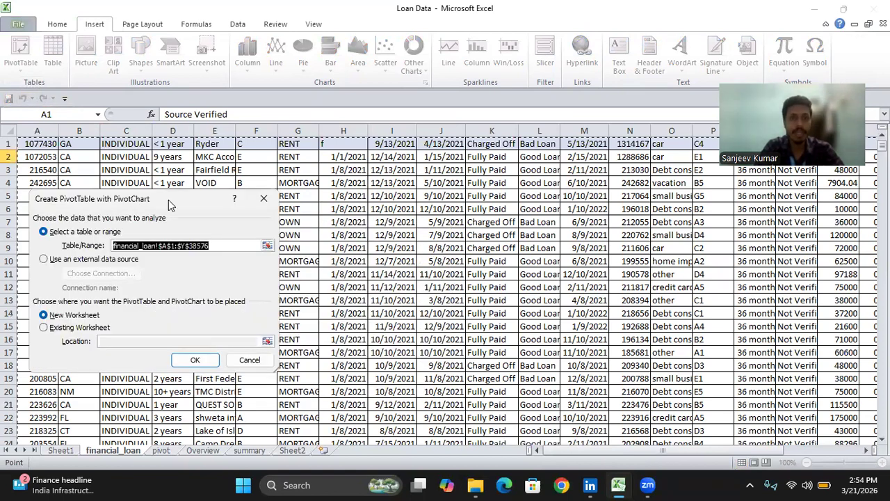
click(265, 200)
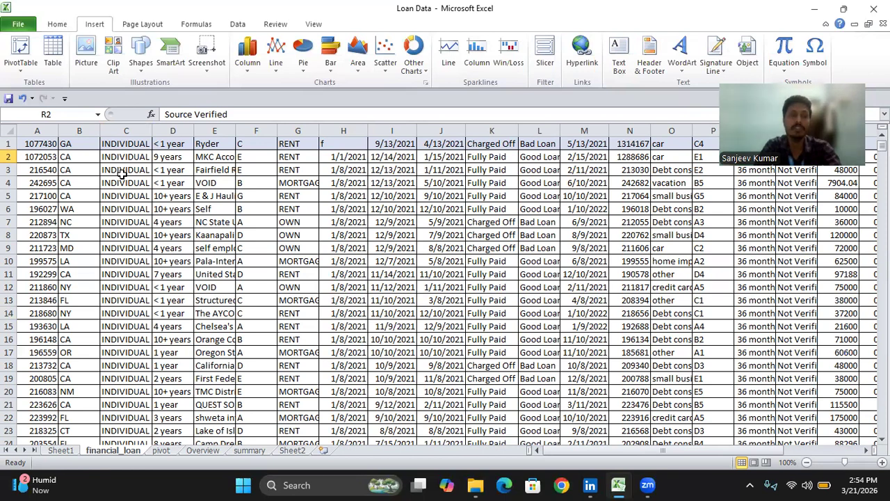
click(129, 249)
key(Right)
key(Right)
key(Right)
key(Right)
key(Right)
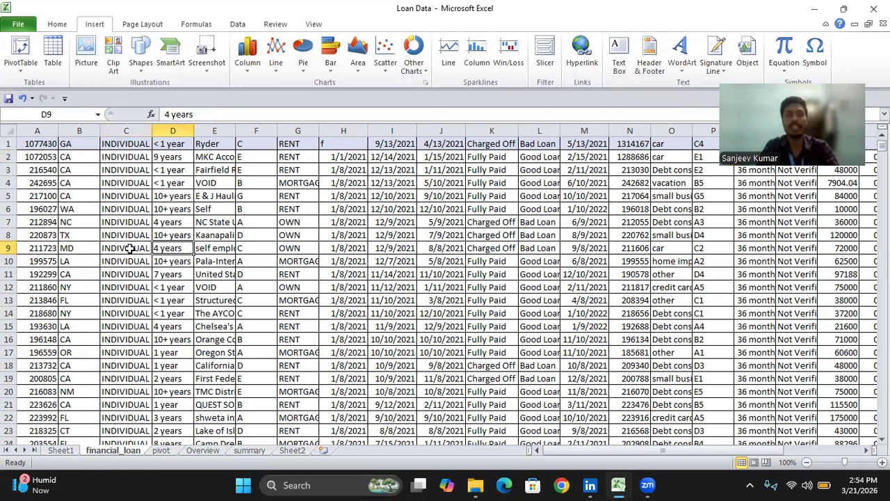
- Follow row 9 of the loan data across to the loan term in column Q
key(Right)
key(Right)
key(Right)
key(Right)
key(Right)
key(Right)
key(Right)
key(Right)
key(Right)
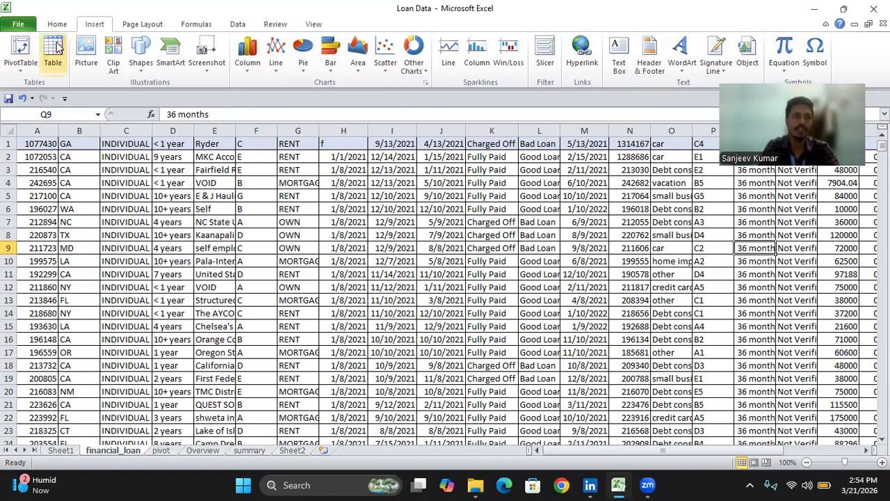
- Create a PivotTable from financial_loan!$A$1:$Y$38576 on a new worksheet, with Ryder as row labels and the count of RENT as values
click(27, 73)
click(33, 84)
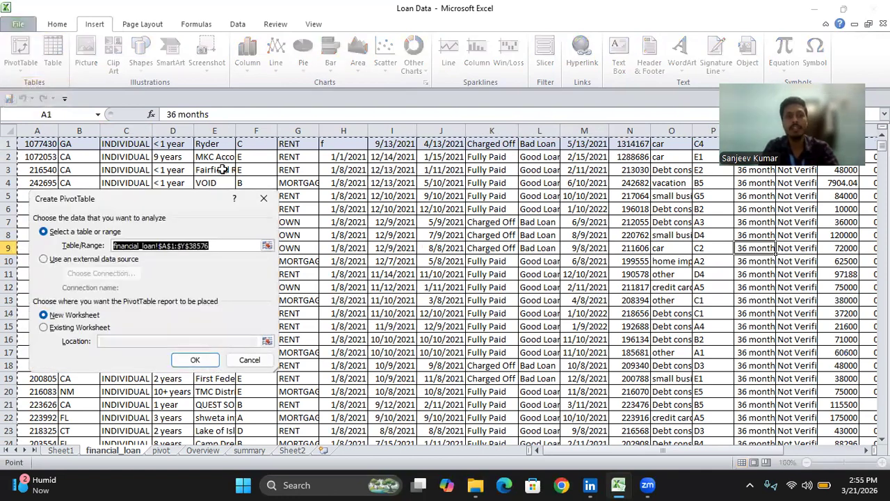
click(197, 360)
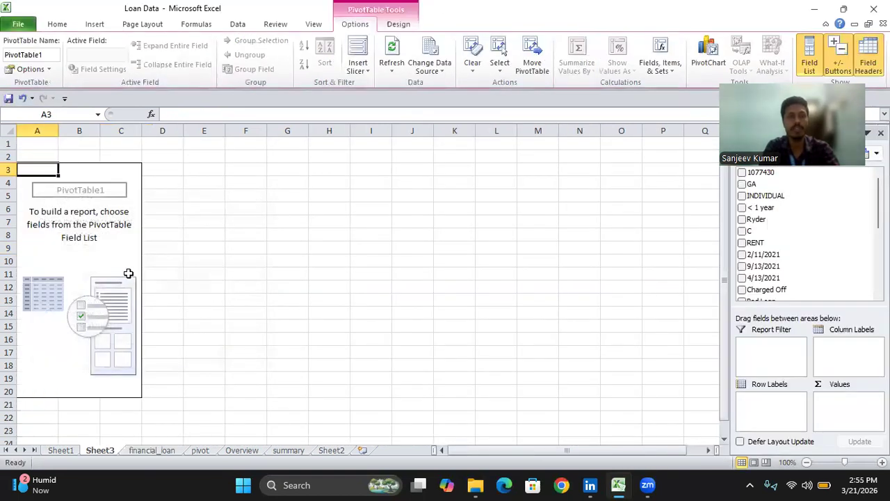
drag(772, 220, 774, 402)
drag(849, 336, 849, 420)
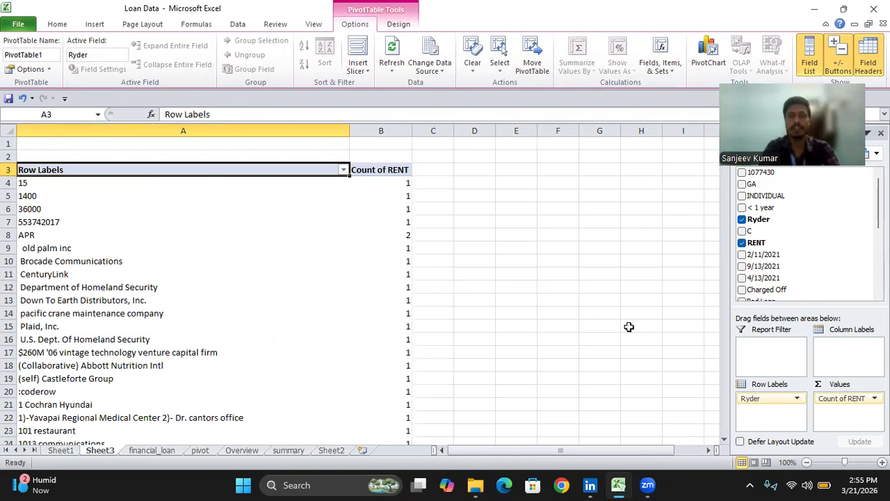
- Undo the field placements and the new PivotTable, and return to the financial_loan sheet
key(ctrl+z)
key(ctrl+z)
key(ctrl+z)
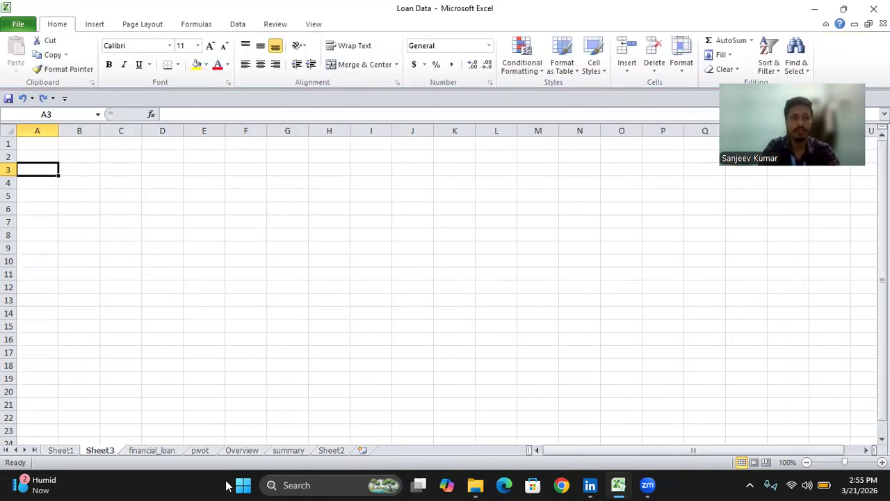
click(145, 450)
click(198, 298)
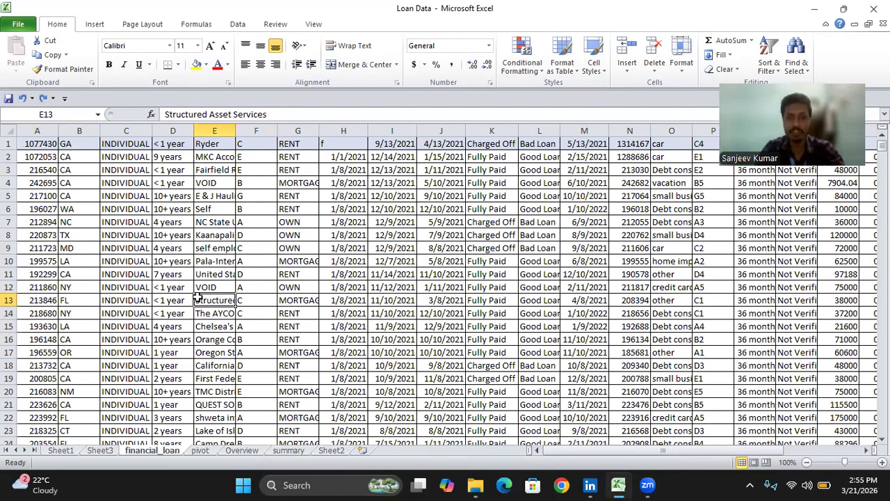
click(133, 257)
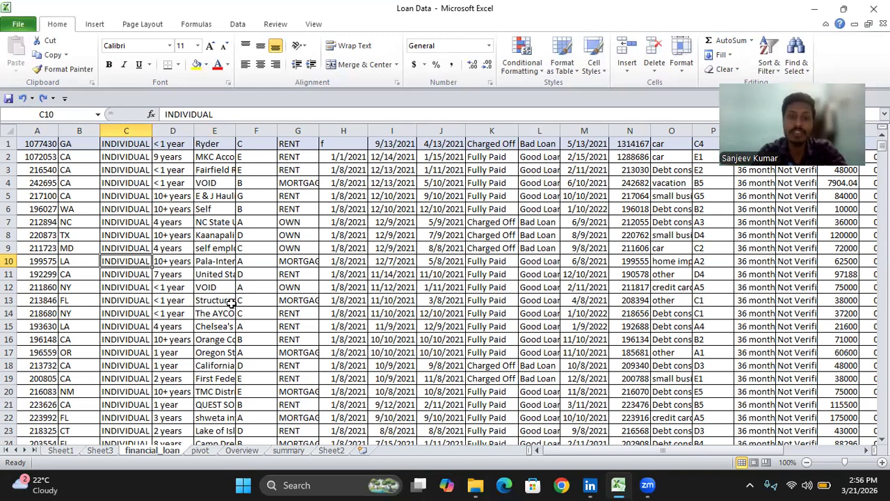
- Examine the first row of the loan data across its columns, and return to column A
key(ctrl+Up)
key(Right)
key(Right)
key(Right)
key(Right)
key(Right)
key(Right)
key(Right)
key(Right)
key(Right)
key(Right)
key(Right)
key(Right)
key(Right)
key(Right)
key(Right)
key(Right)
key(Right)
key(Right)
key(Right)
key(Right)
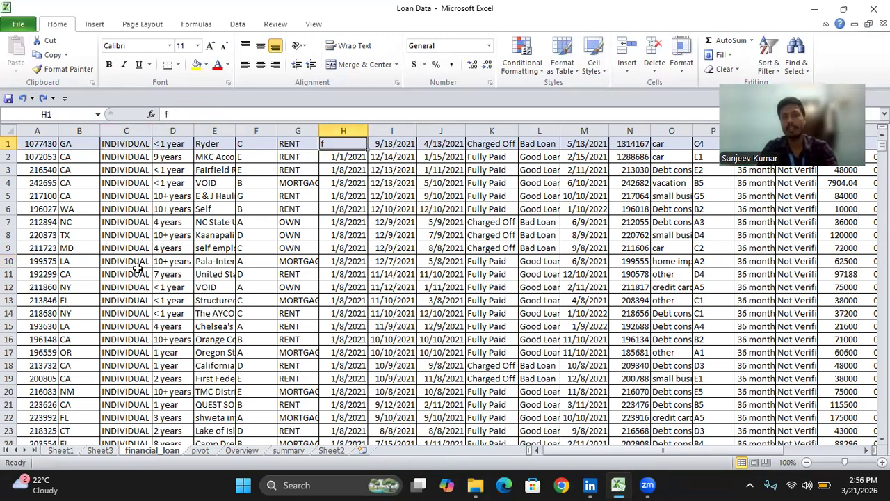
key(Left)
key(Left)
key(Left)
key(Left)
key(Left)
key(Left)
key(Left)
key(Left)
key(Left)
key(Left)
key(Left)
key(Left)
key(Left)
key(Left)
key(Left)
key(Left)
key(Left)
key(Left)
key(Left)
key(Left)
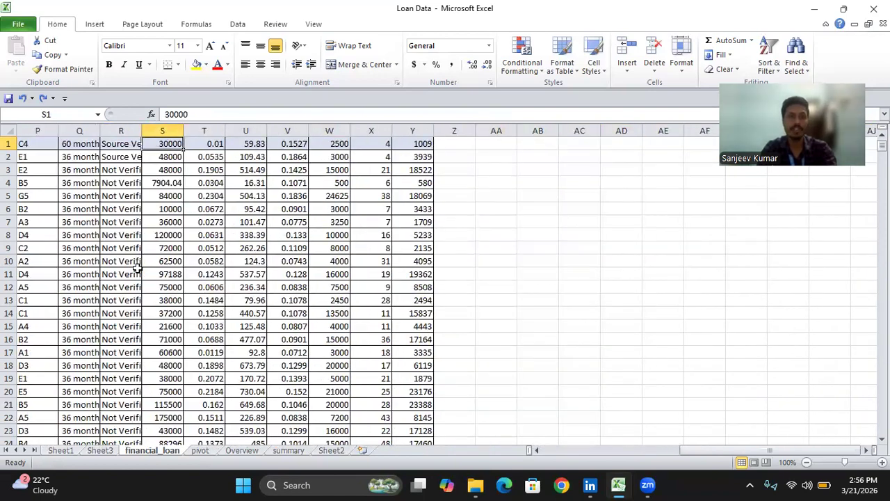
- Inspect the first six rows in columns A and B, and follow row 3 across to the date in column M
key(Down)
key(Down)
key(Down)
key(Up)
key(Up)
key(Up)
key(Down)
key(Down)
key(Down)
key(Down)
key(Down)
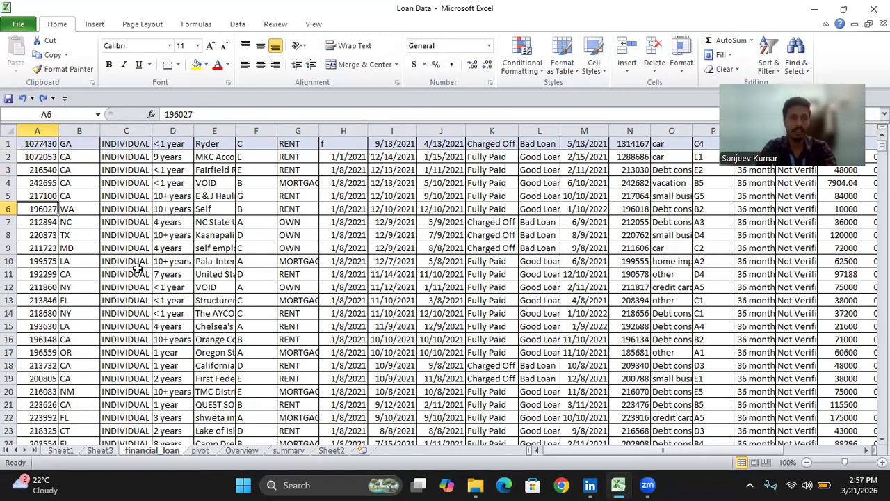
key(Right)
key(Up)
key(Up)
key(Up)
key(Up)
key(Up)
key(Down)
key(Down)
key(Right)
key(Right)
key(Right)
key(Right)
key(Right)
key(Right)
key(Right)
key(Right)
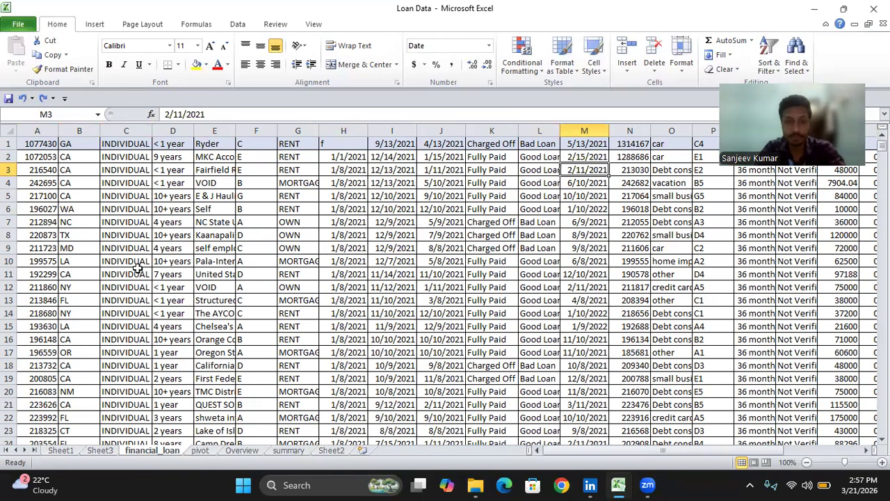
- Inspect the last record of the loan data, and return to its first row
click(216, 276)
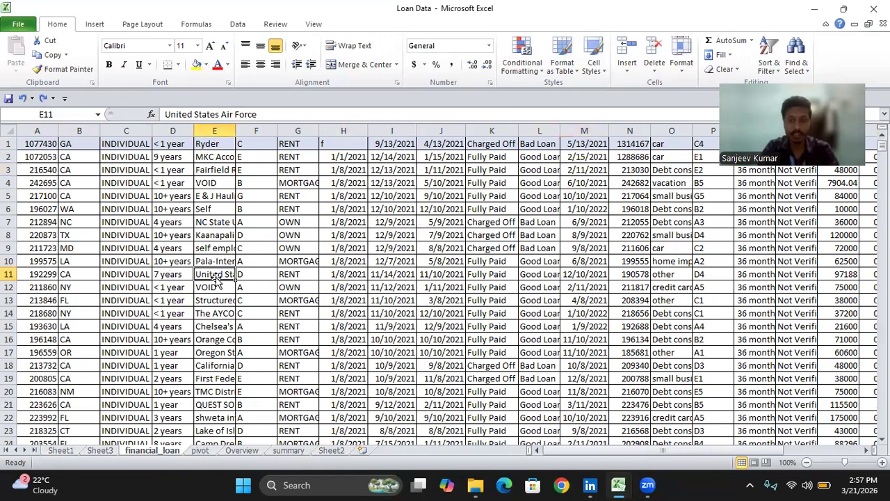
key(ctrl+Down)
key(Left)
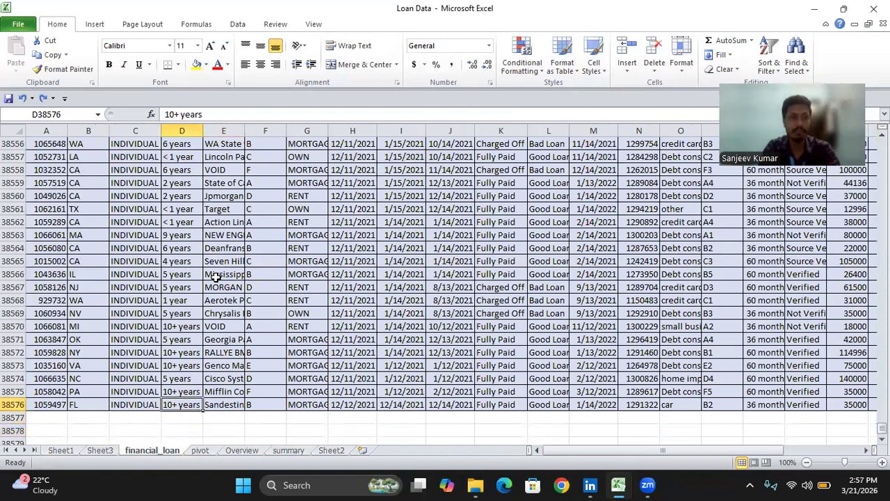
key(Left)
key(Left)
key(Left)
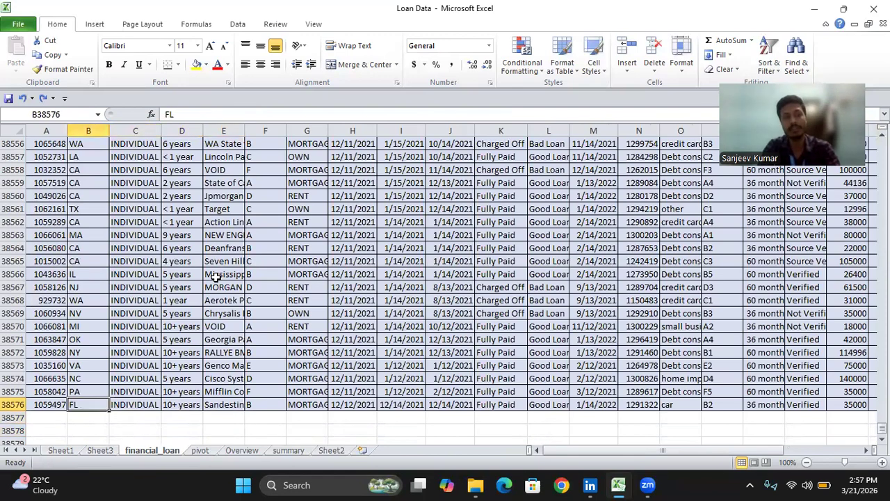
key(ctrl+Up)
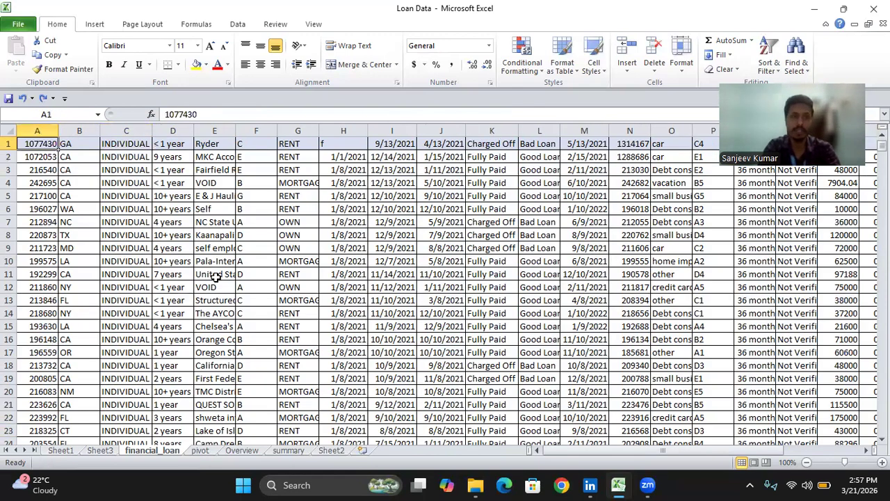
- Open the pivot sheet and examine its good and bad loan, MOM, PMTD and MTD tables
click(201, 451)
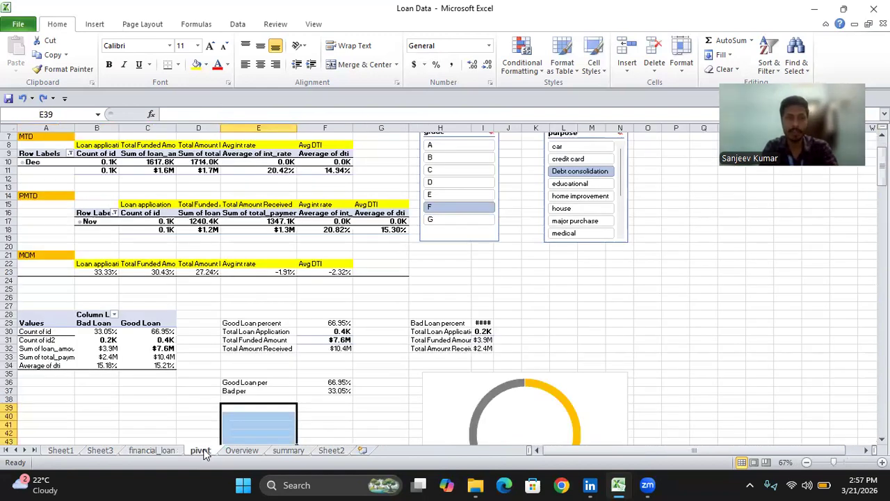
click(42, 341)
key(Up)
key(Up)
key(Up)
key(Up)
key(Up)
key(Up)
key(Up)
key(Up)
key(Up)
key(Up)
key(Up)
key(Up)
key(Up)
key(Up)
key(Up)
key(Up)
key(Up)
key(Up)
key(Up)
key(Up)
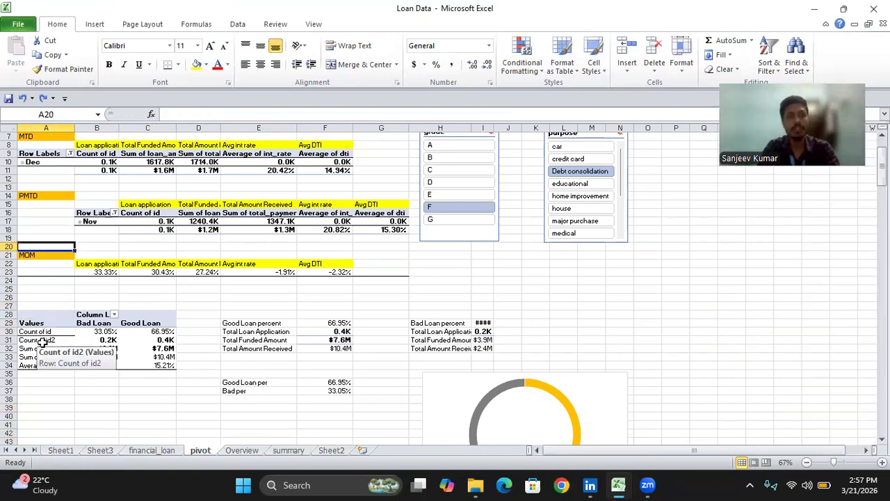
key(Down)
key(Down)
key(Down)
key(Down)
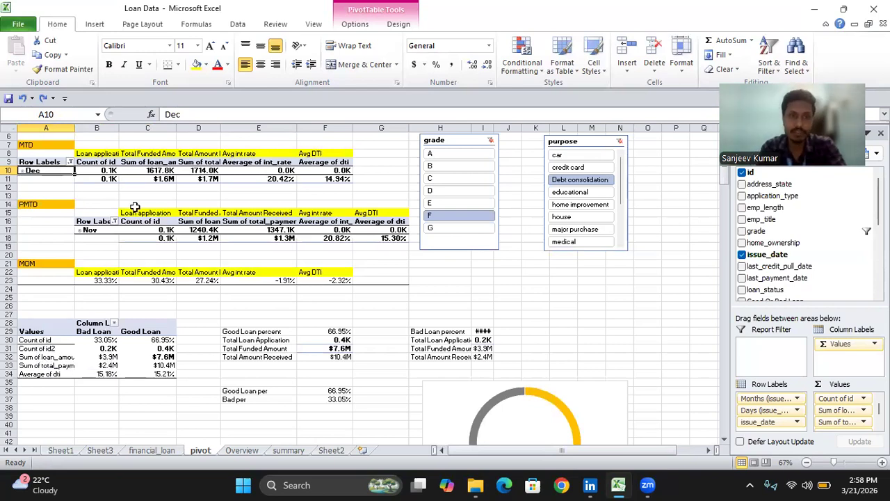
- Inspect the PMTD table, and view the PivotTable and PivotChart insertion choices without creating anything
click(111, 189)
click(103, 240)
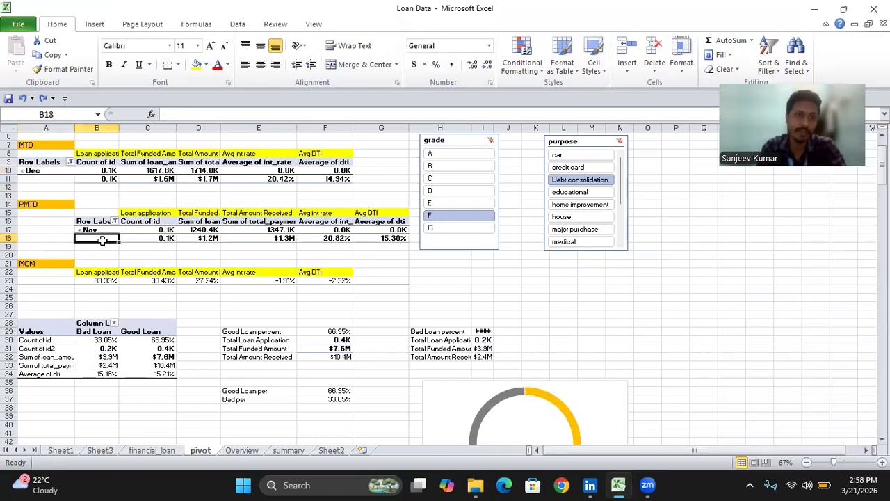
click(91, 26)
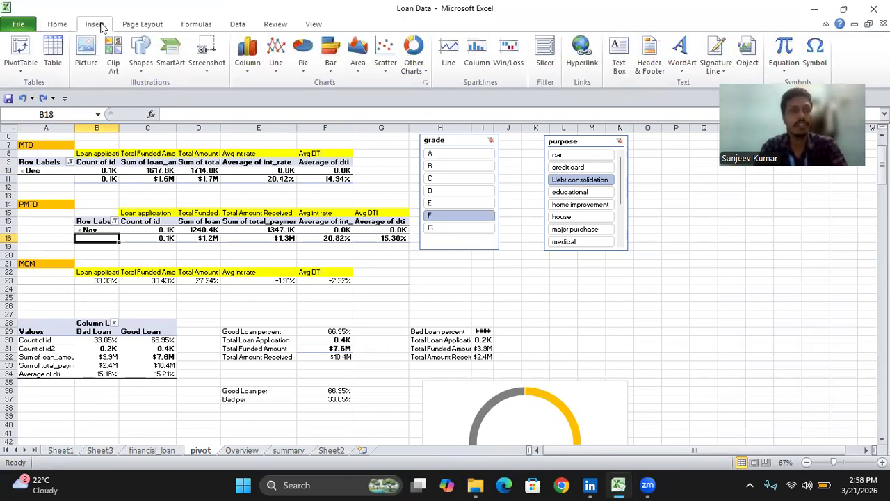
click(27, 66)
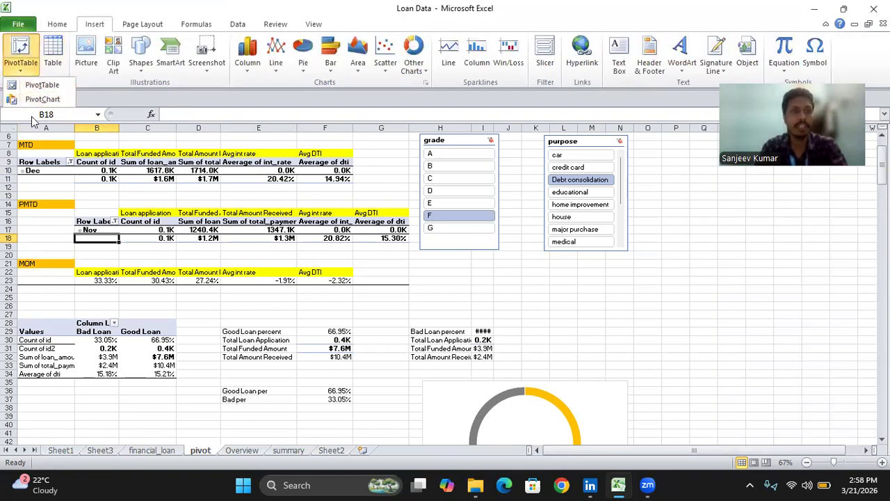
click(207, 299)
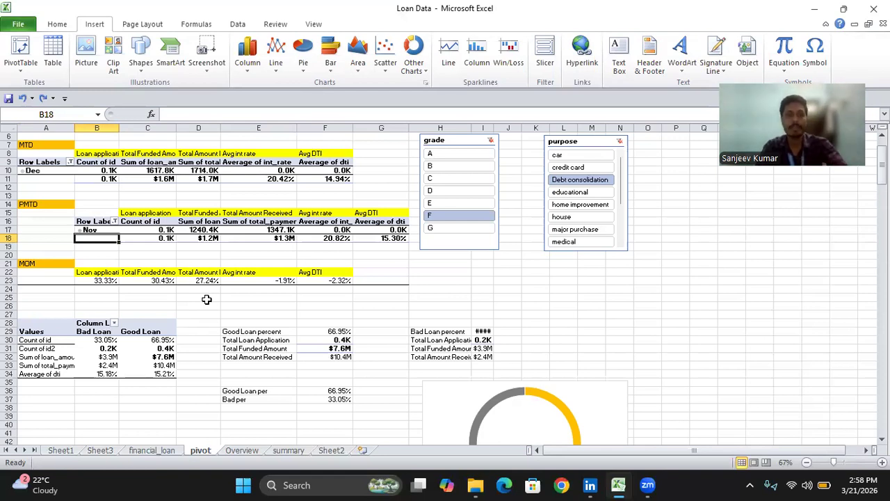
- Examine the overall loan application, funded amount and received amount totals above the MTD table, following row 4 across to column H
click(142, 306)
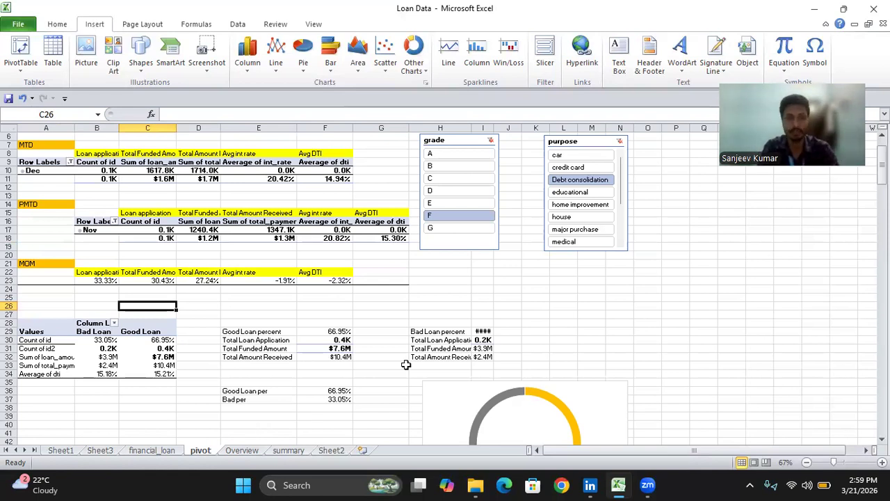
click(133, 297)
click(55, 297)
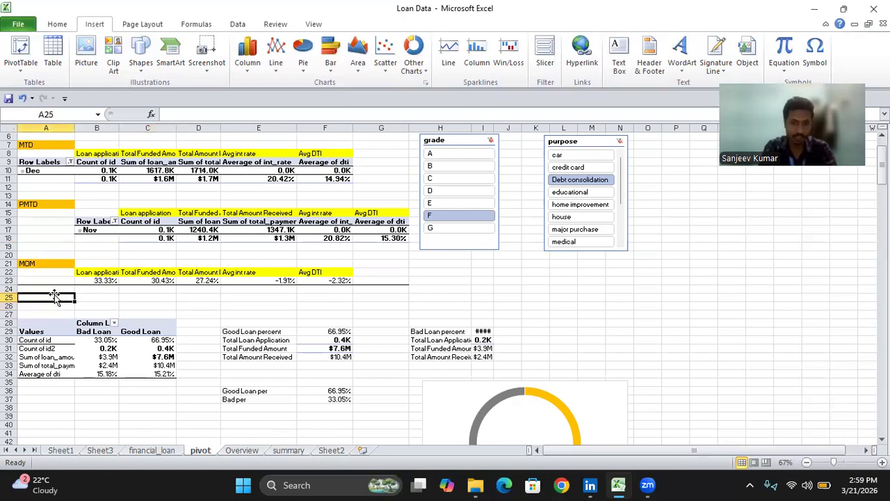
key(Up)
key(Up)
key(Up)
key(Up)
key(Up)
key(Up)
key(Up)
key(Up)
key(Up)
key(Up)
key(Up)
key(Up)
key(Up)
key(Up)
key(Up)
key(Up)
key(Up)
key(Up)
key(Up)
key(Up)
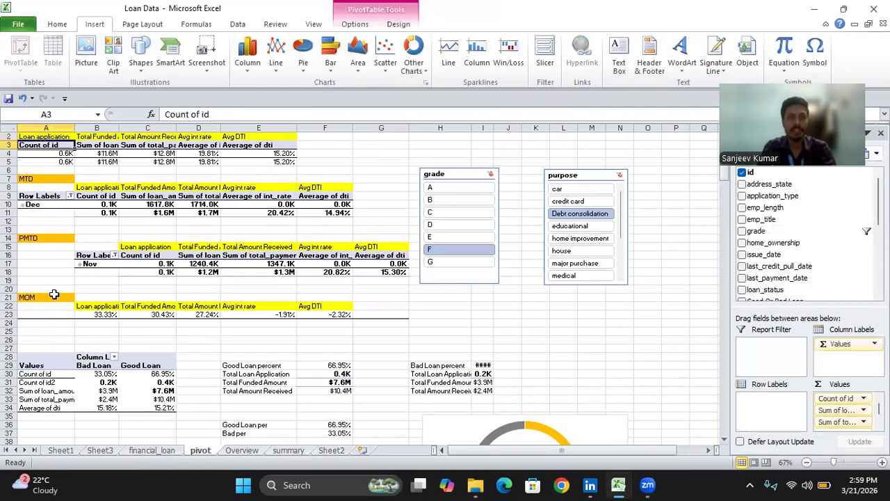
key(Down)
key(Right)
key(Right)
key(Right)
key(Right)
key(Right)
key(Right)
key(Right)
key(Right)
key(Right)
key(Right)
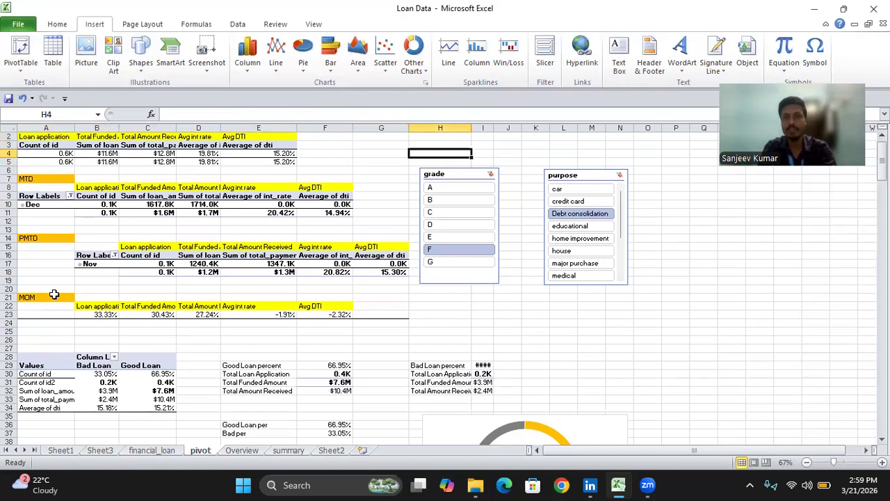
- Move the purpose slicer on the pivot sheet closer to the grade slicer
key(Right)
key(Down)
key(Down)
key(Down)
key(Down)
key(Down)
key(Down)
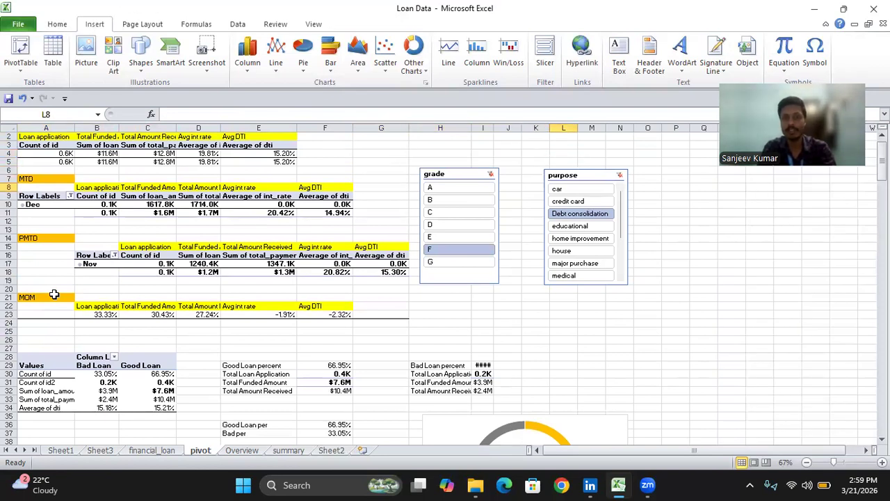
drag(597, 179, 547, 159)
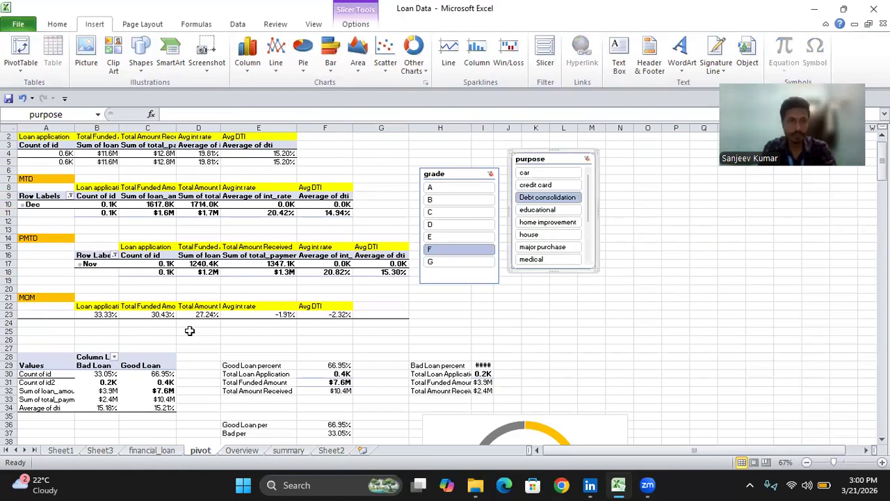
- Examine the good and bad loan table, and the loan status pivot tables and bar charts below it
click(82, 385)
key(Down)
key(Down)
key(Down)
key(Down)
key(Down)
key(Down)
key(Down)
key(Down)
key(Down)
key(Down)
key(Down)
key(Down)
key(Down)
key(Down)
key(Down)
key(Down)
key(Down)
key(Down)
key(Down)
key(Down)
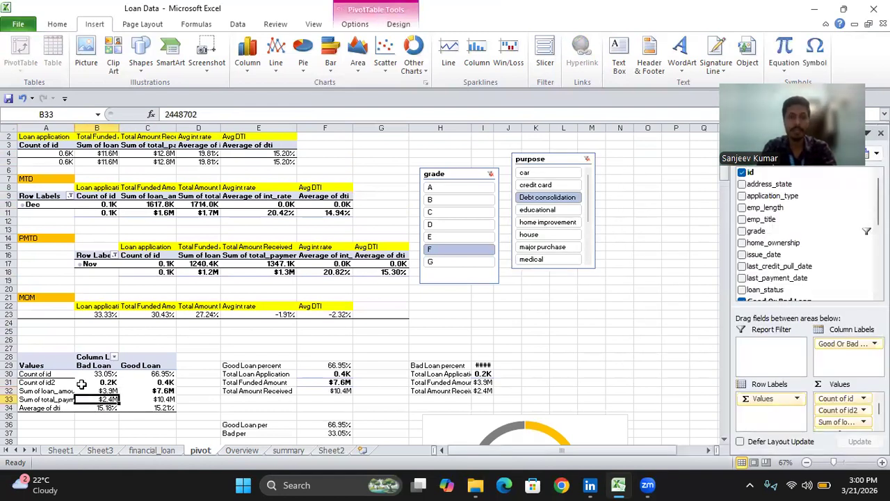
key(Down)
key(Down)
key(Down)
key(Down)
key(Down)
key(Down)
key(Down)
key(Down)
key(Down)
key(Down)
key(Down)
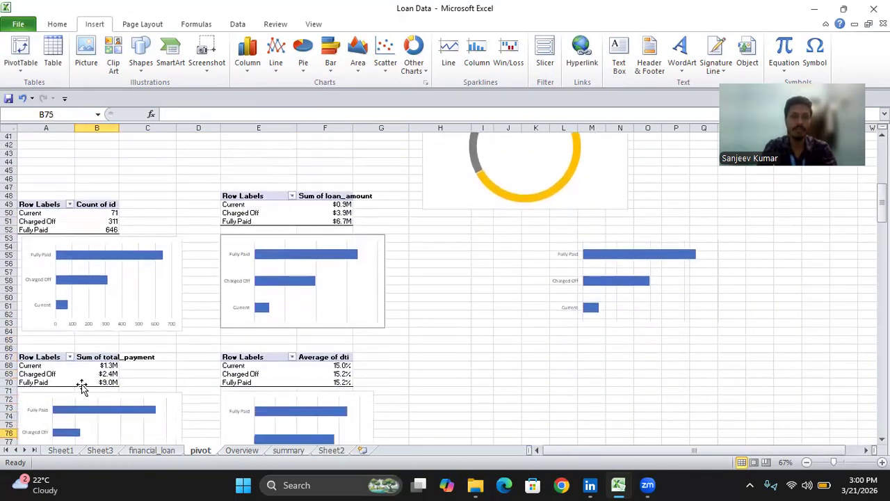
key(Up)
key(Up)
key(Up)
key(Up)
key(Up)
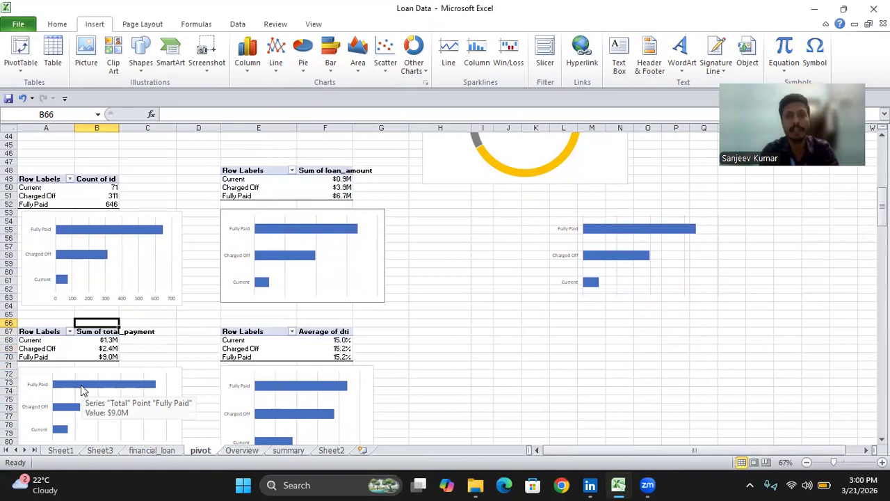
key(Up)
key(Up)
key(Up)
key(Up)
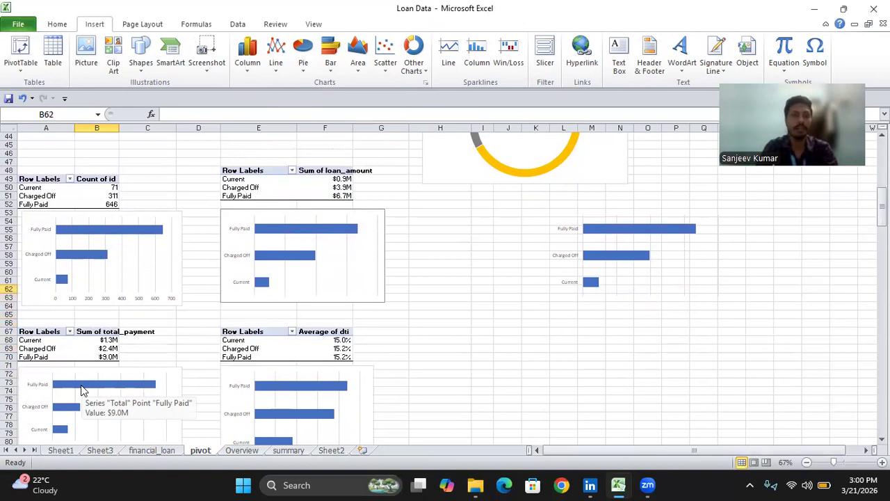
- Inspect the fields behind the loan status charts for count of id, sum of loan_amount and sum of total payment
click(79, 285)
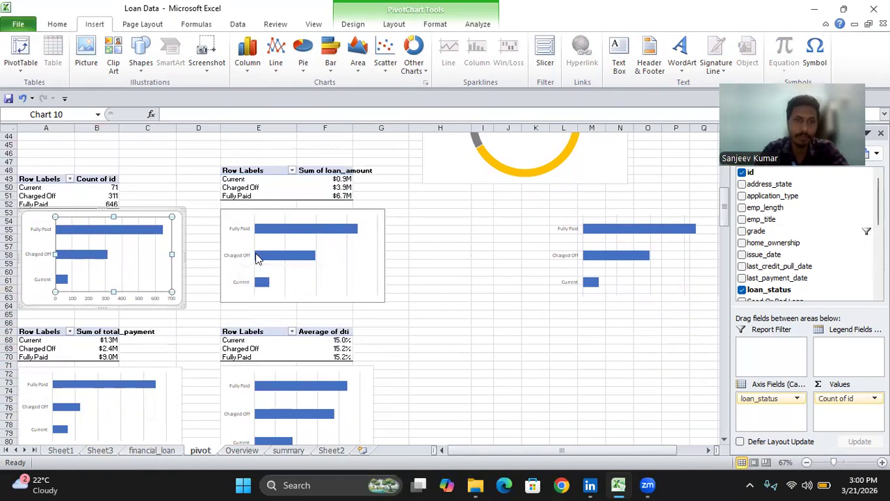
click(241, 245)
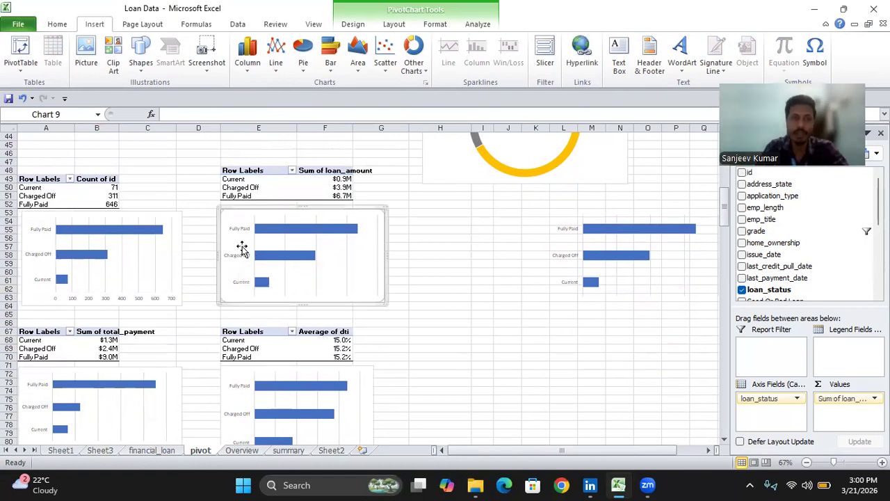
click(241, 248)
click(115, 402)
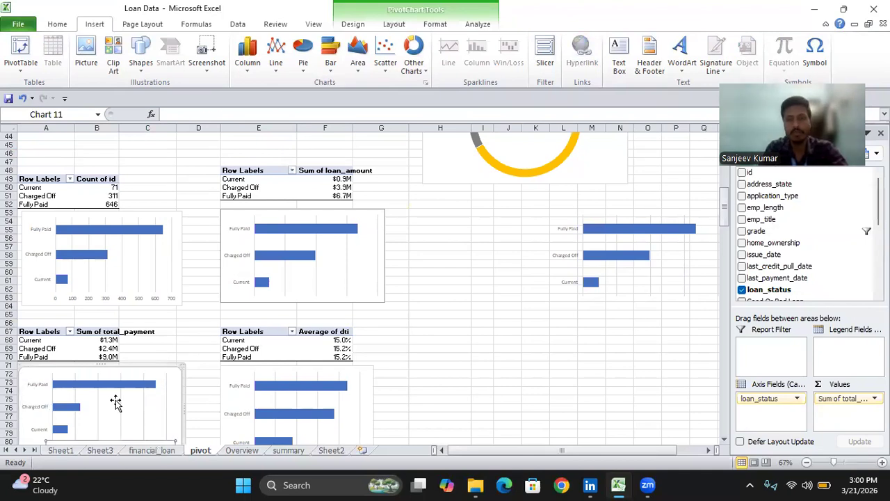
- Examine the average dti and average int_rate tables with their charts, down to row 95 of the pivot sheet
click(590, 402)
key(Down)
key(Down)
key(Down)
key(Down)
key(Down)
key(Down)
key(Down)
key(Down)
key(Down)
key(Down)
key(Down)
key(Down)
key(Down)
key(Down)
key(Down)
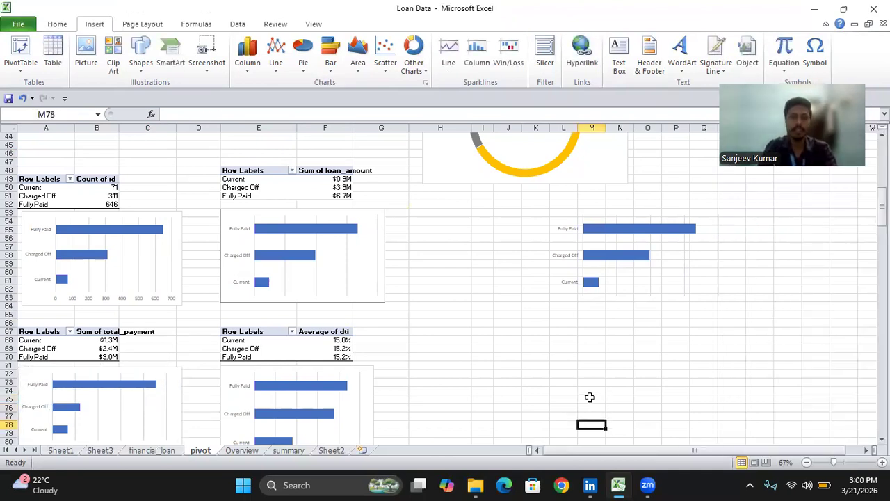
key(Left)
key(Left)
key(Left)
key(Left)
key(Left)
key(Left)
key(Left)
key(Left)
key(Left)
key(Left)
key(Left)
key(Left)
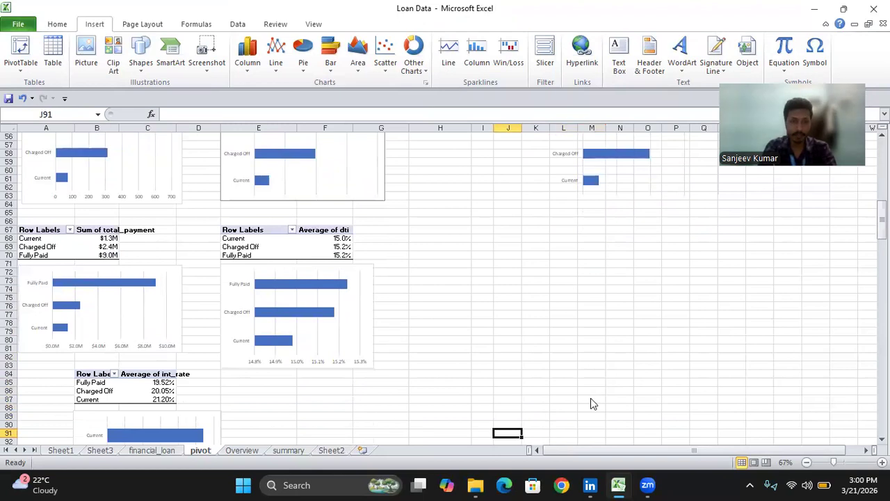
key(Down)
key(Down)
key(Down)
key(Down)
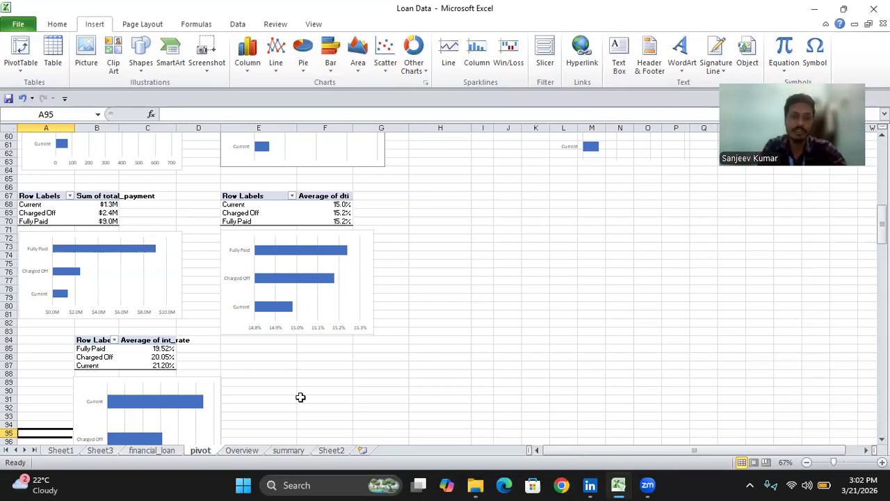
- View the summary dashboard, check back on the pivot sheet's charts, and return to the dashboard
click(286, 450)
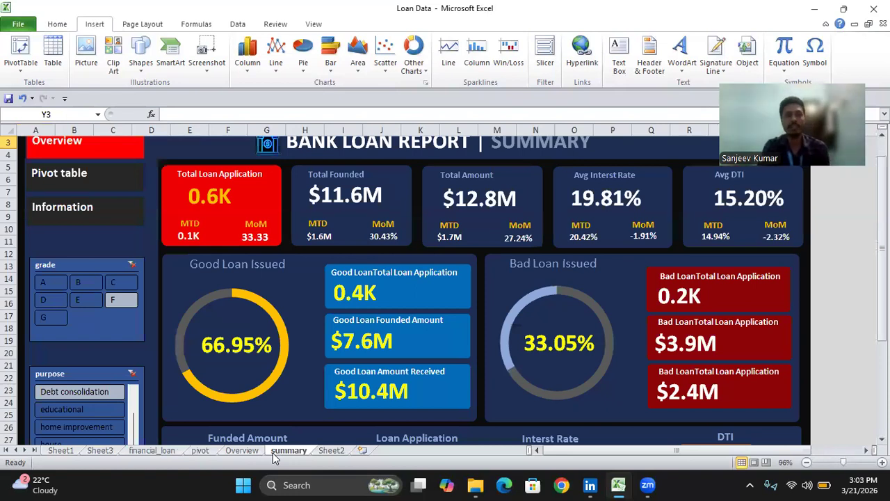
click(198, 451)
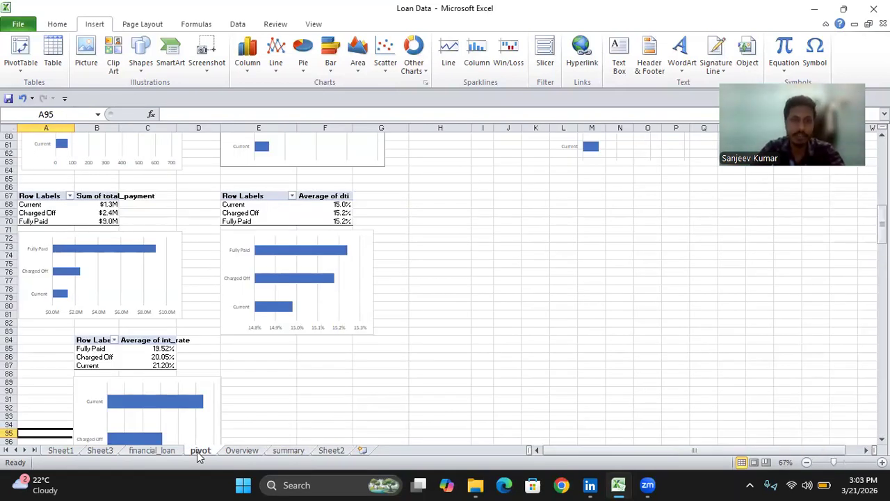
click(284, 450)
- Filter the summary dashboard by grade A, switch the grade to B, and set the purpose to educational
click(79, 334)
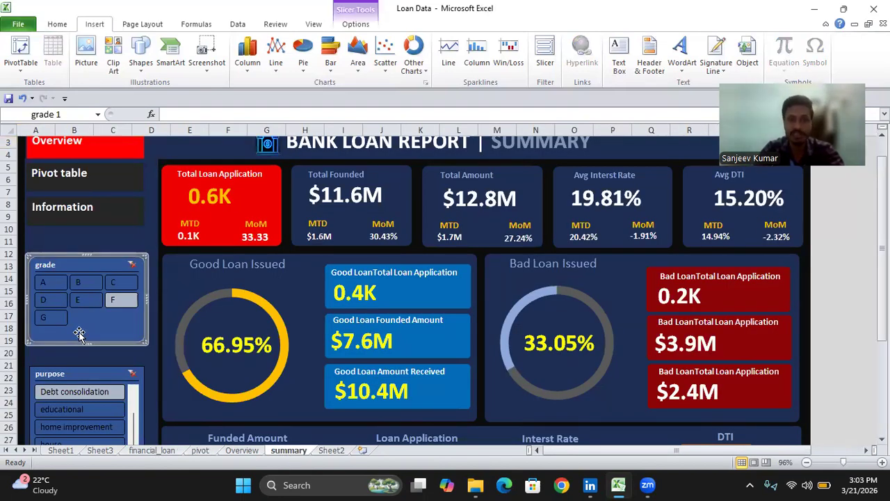
click(46, 280)
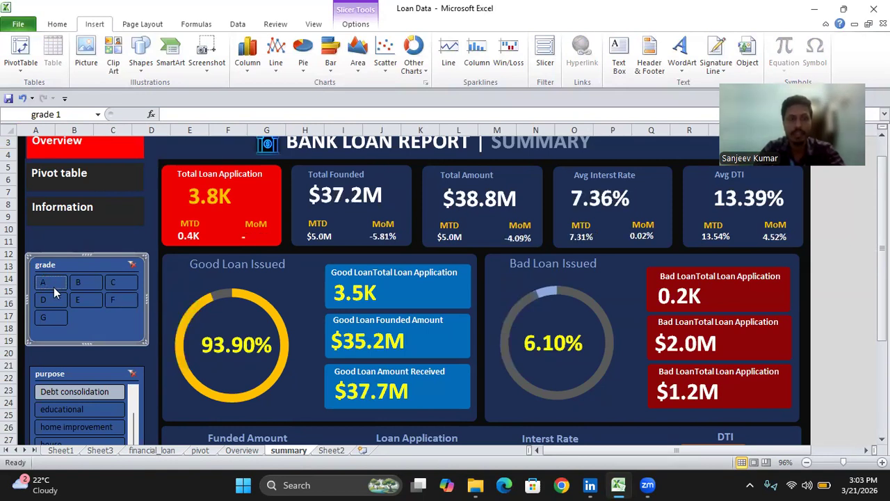
click(81, 280)
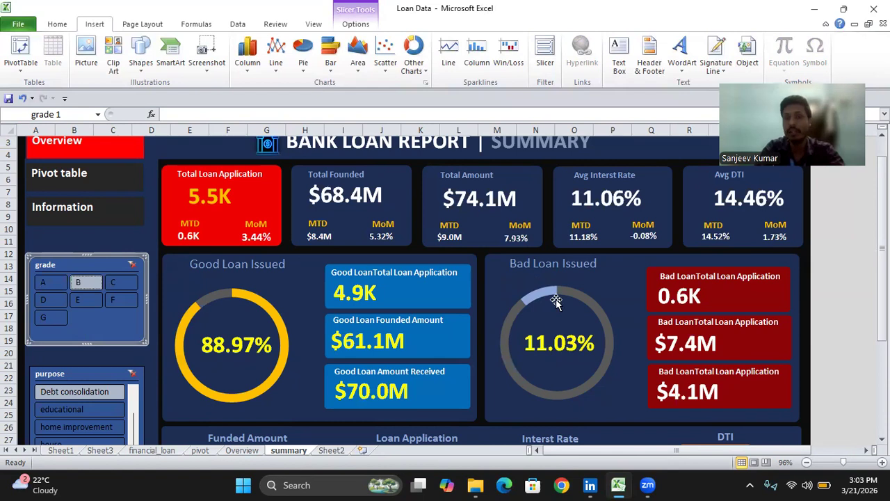
click(85, 406)
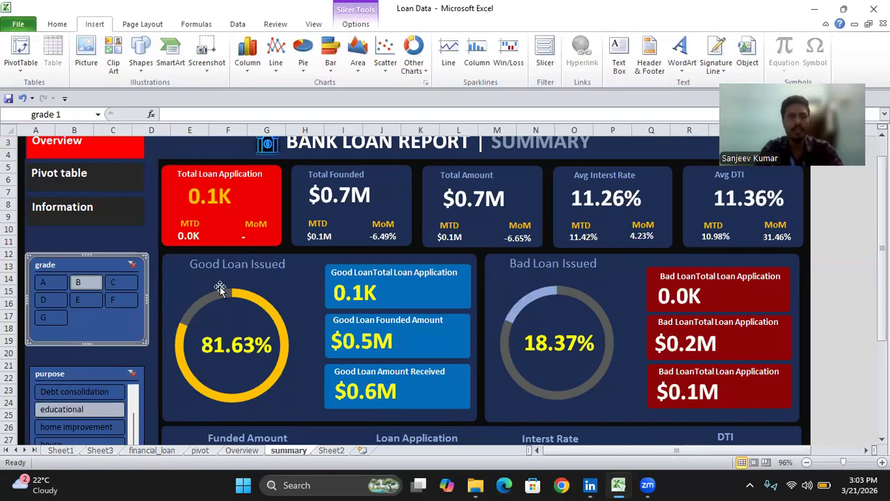
- Filter the dashboard by home improvement, switch the purpose to house, and set the grade to D
drag(883, 258, 883, 297)
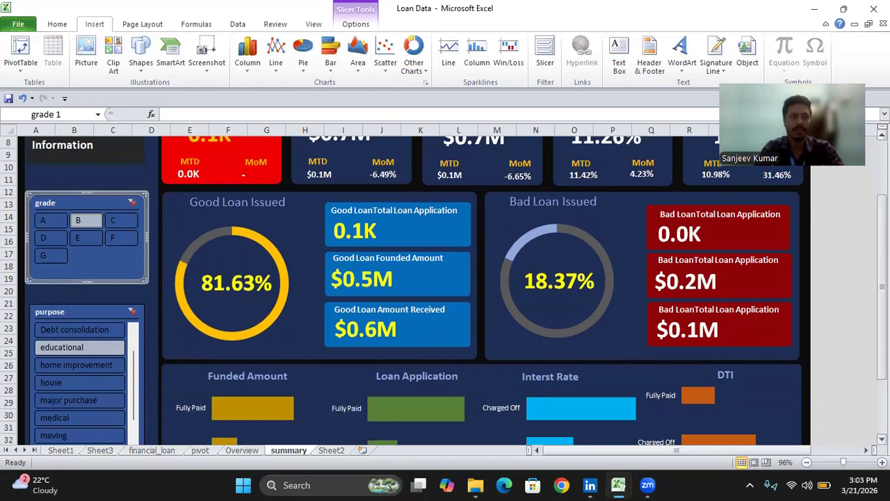
click(63, 349)
click(61, 365)
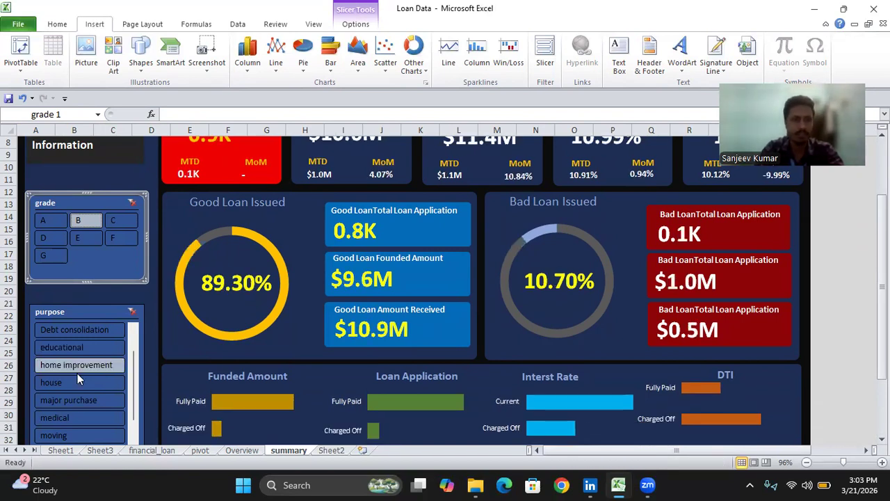
click(63, 382)
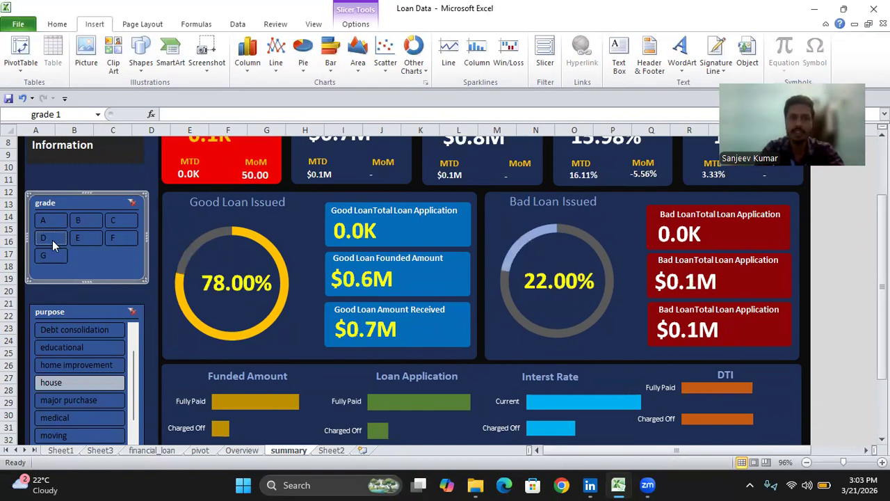
drag(882, 254, 882, 237)
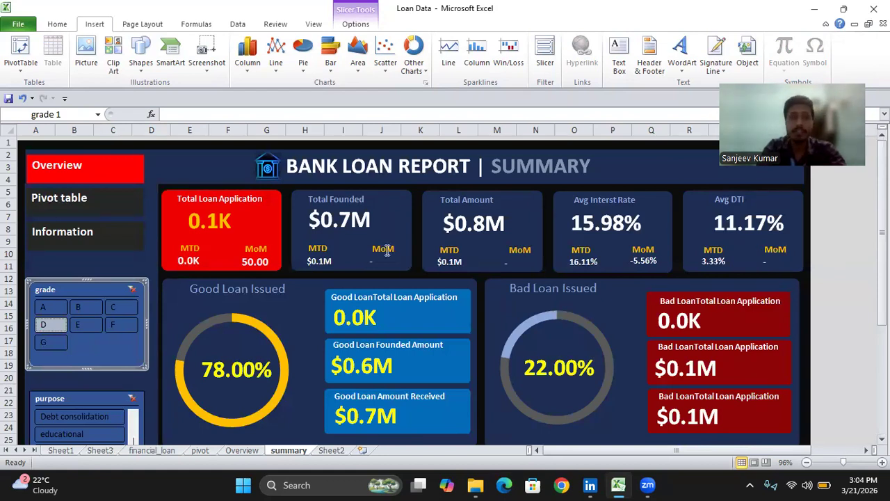
- Try the dashboard's Pivot table and Information links, view the financial_loan sheet, and return to the summary sheet
click(63, 200)
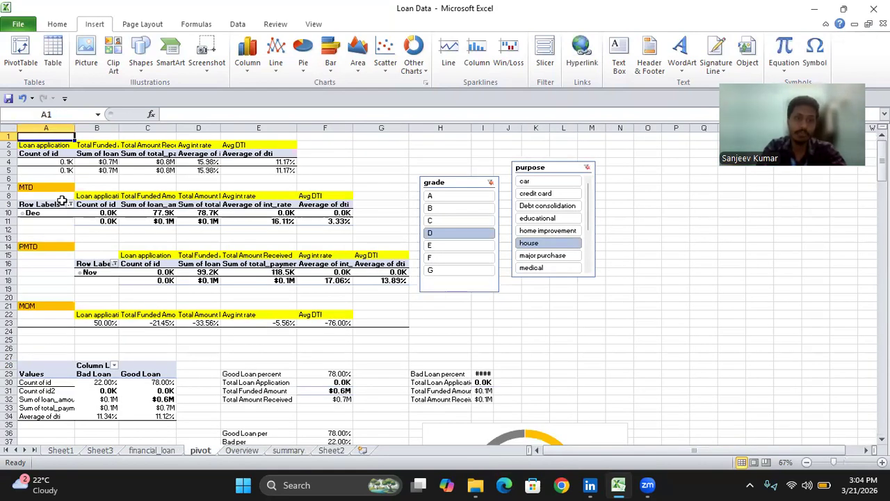
click(161, 450)
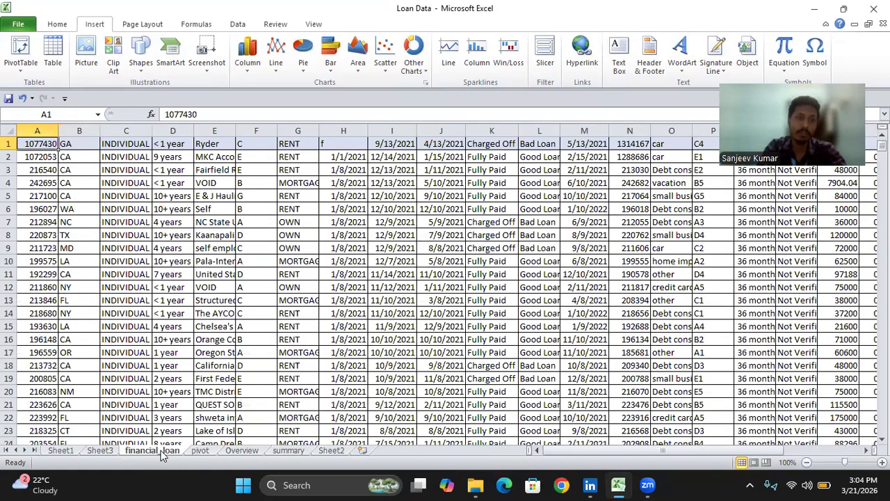
click(279, 450)
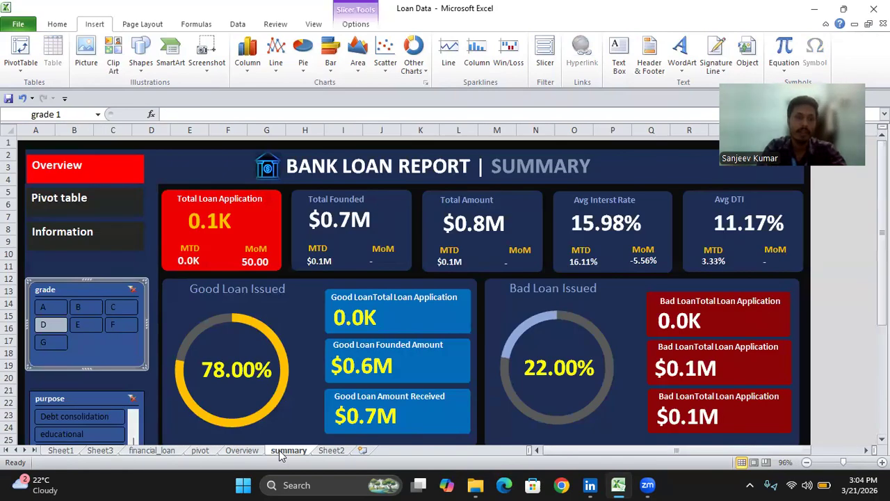
click(67, 239)
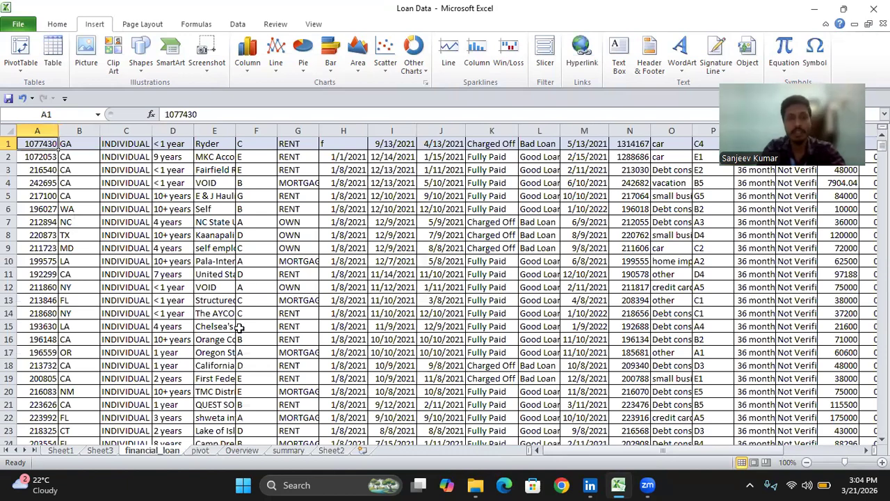
click(295, 450)
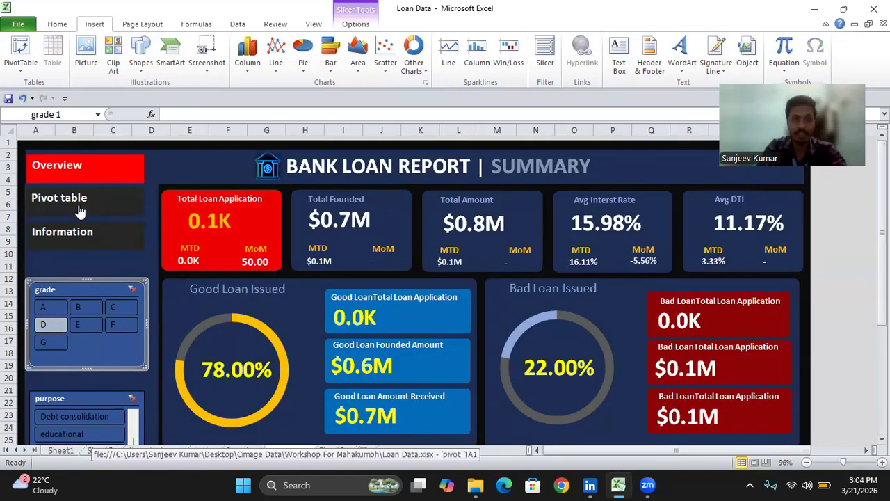
click(80, 211)
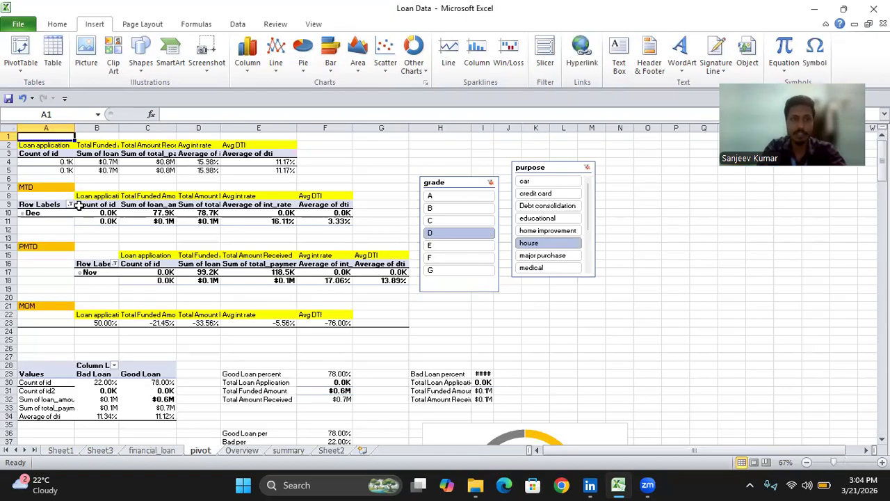
click(288, 450)
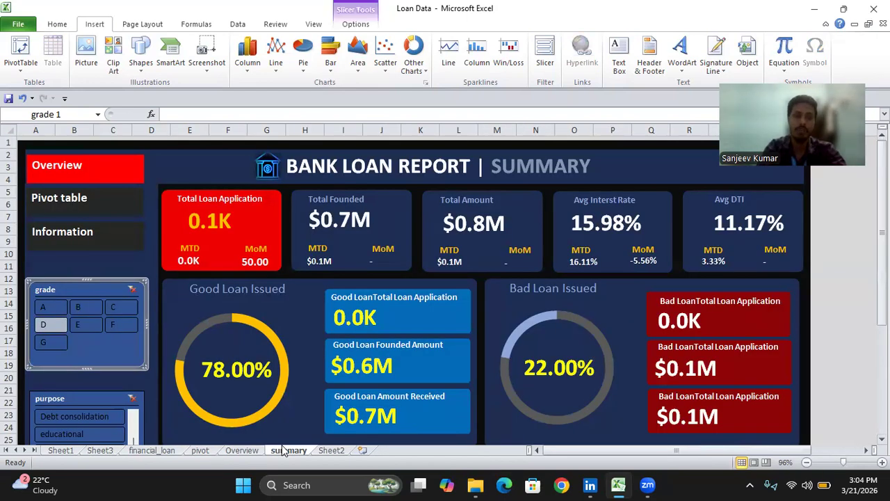